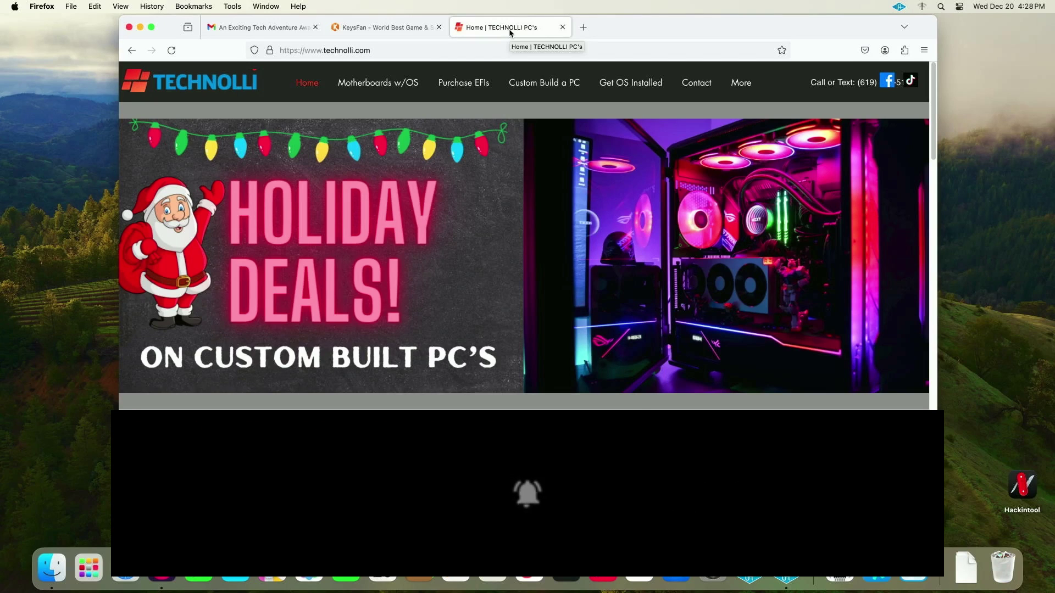
Switch to the KeysFan store homepage and scroll through it, ending back near the top
click(409, 28)
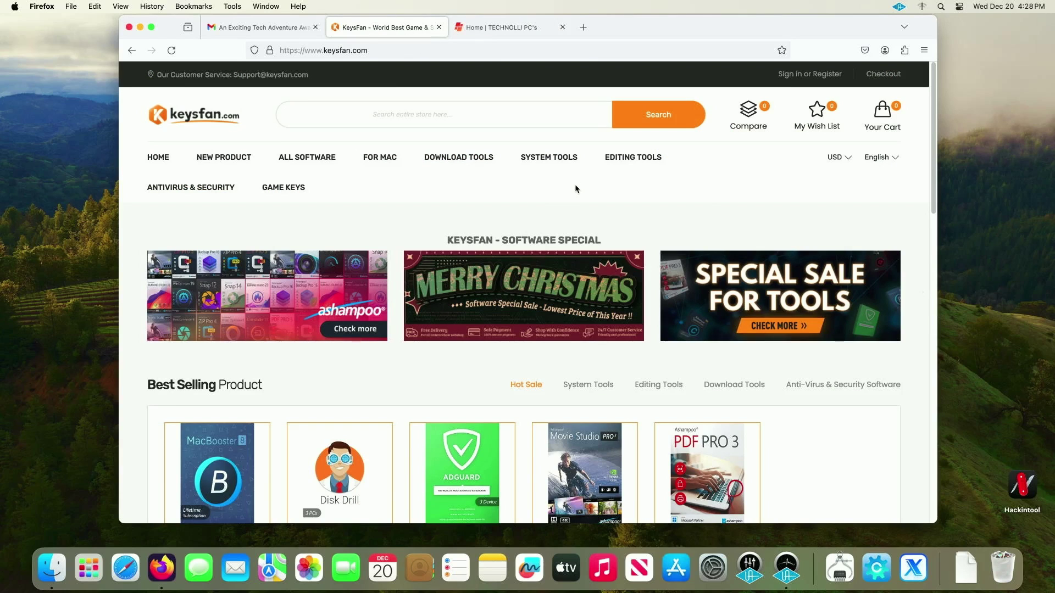
scroll(576, 189, down, 5)
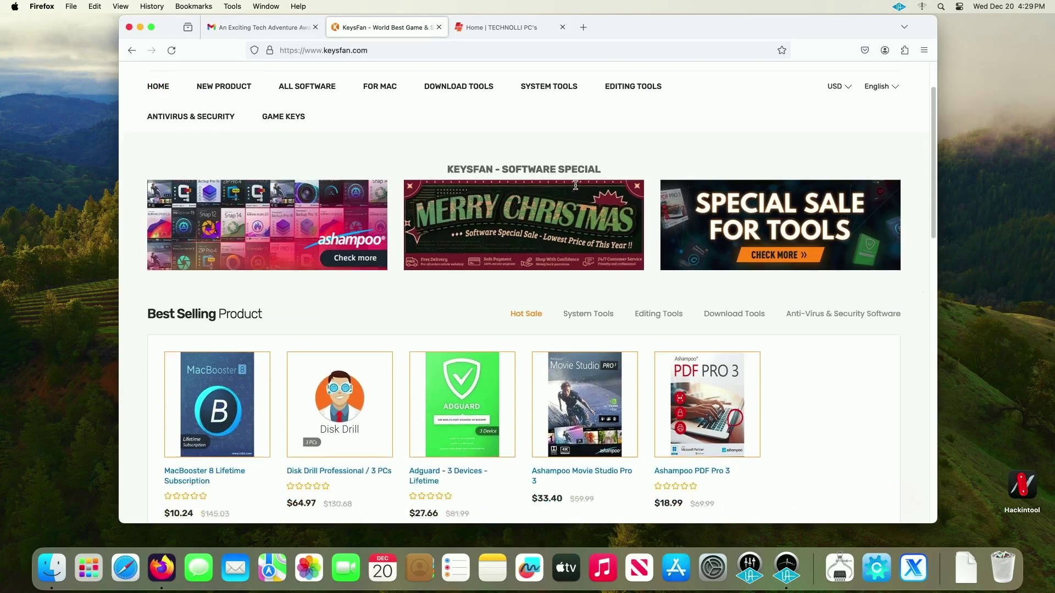
scroll(576, 189, down, 10)
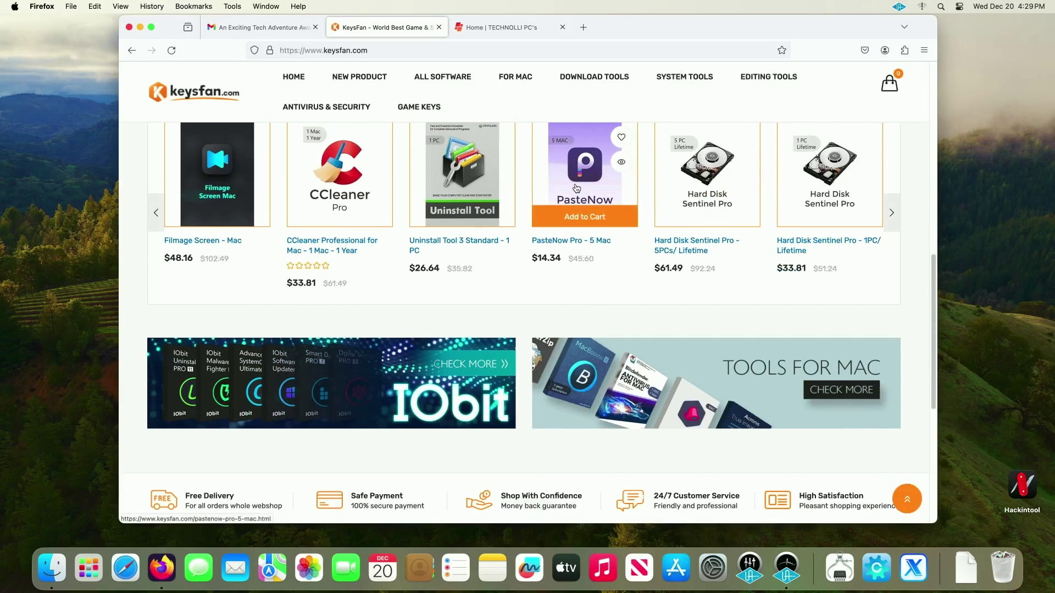
scroll(576, 189, down, 10)
scroll(576, 188, up, 20)
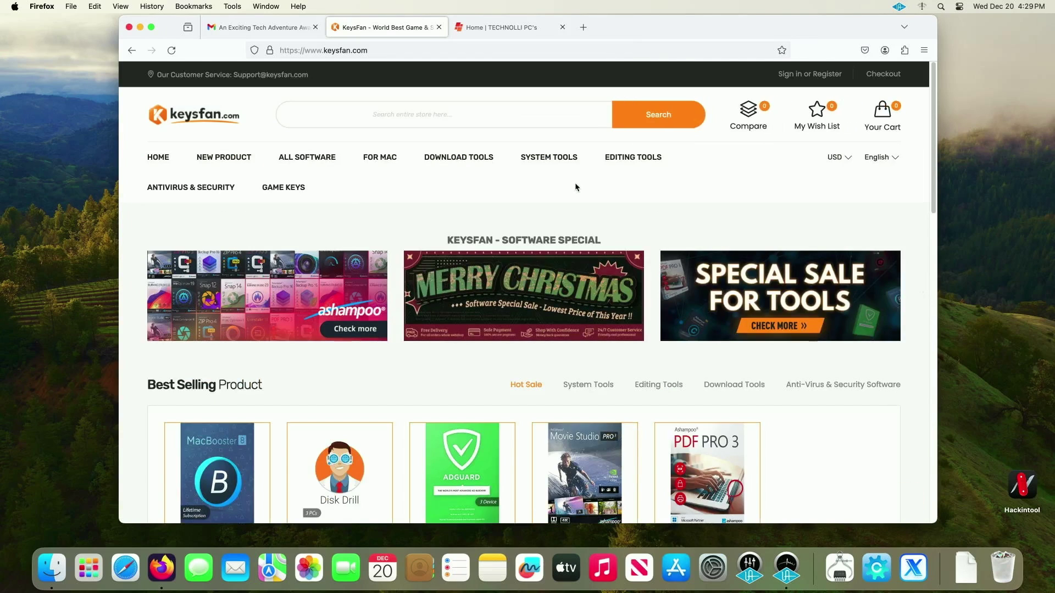
scroll(574, 186, down, 5)
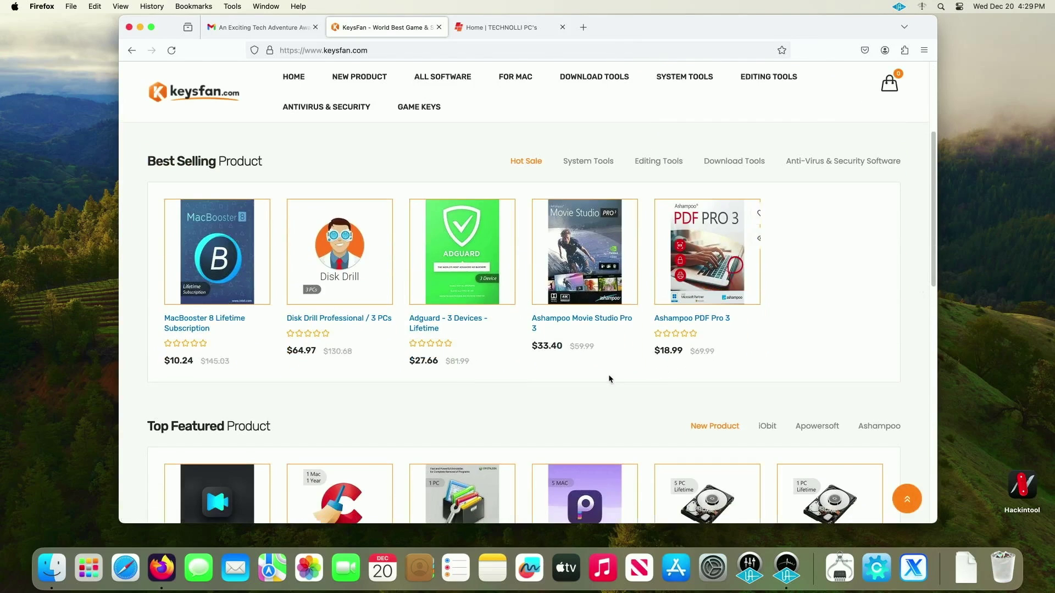
scroll(595, 378, down, 2)
scroll(595, 376, down, 5)
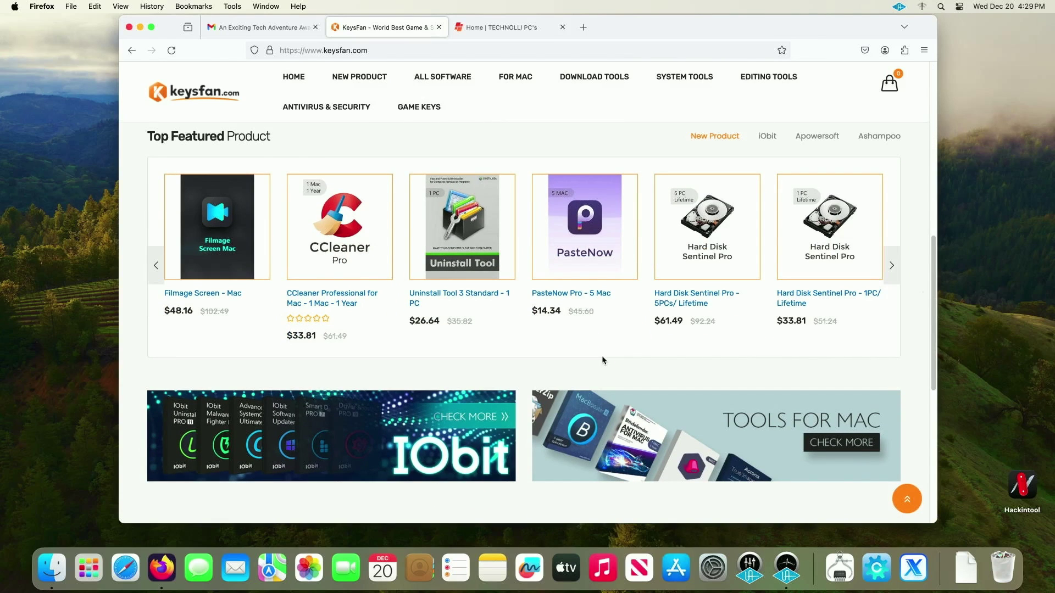
scroll(602, 358, up, 12)
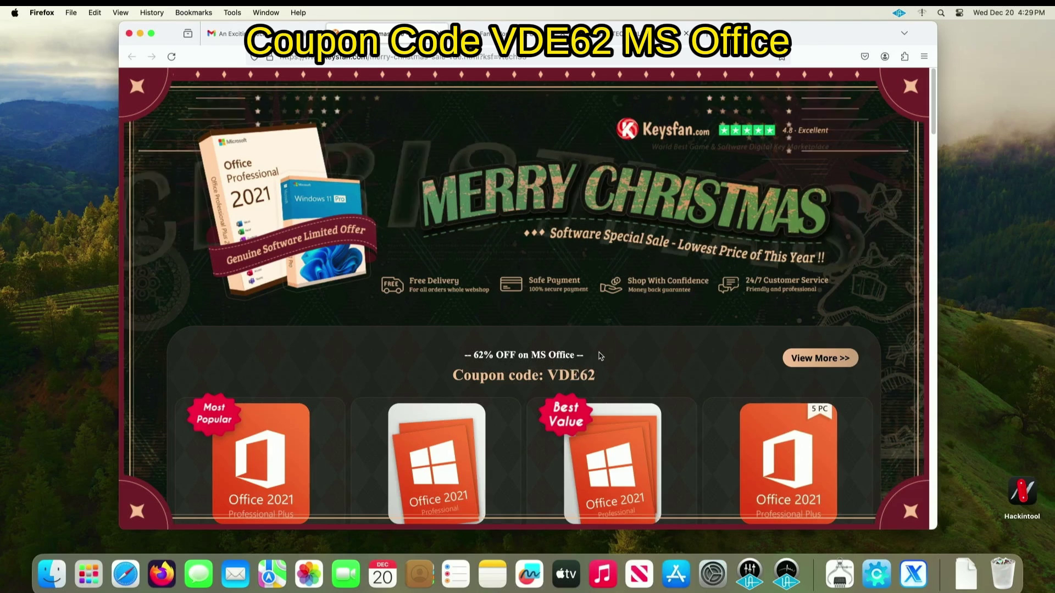
Scroll past the Office key cards down to the 50% off Windows OS section
scroll(601, 356, down, 5)
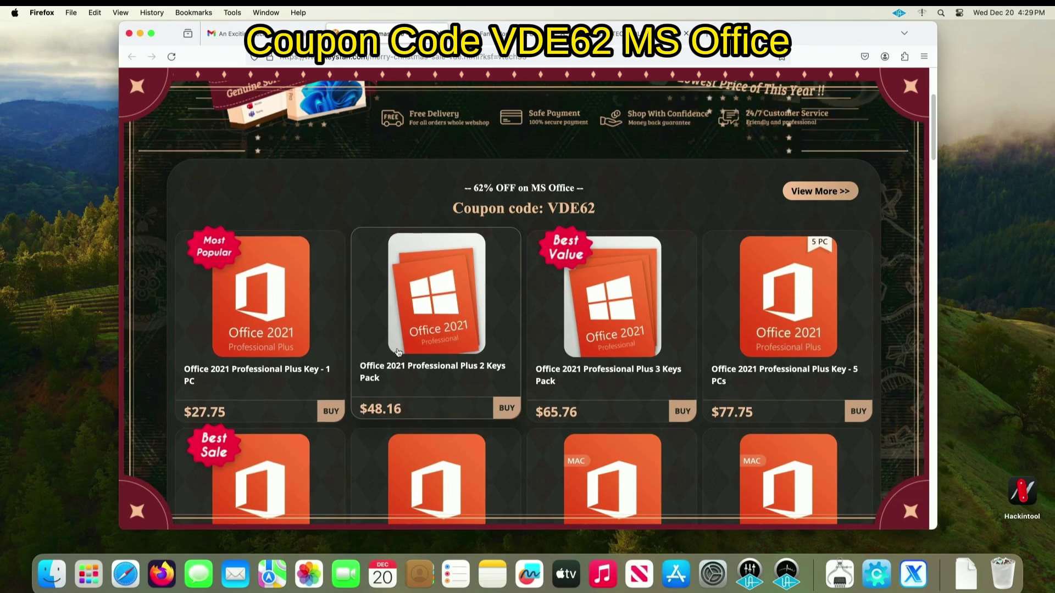
scroll(385, 362, down, 5)
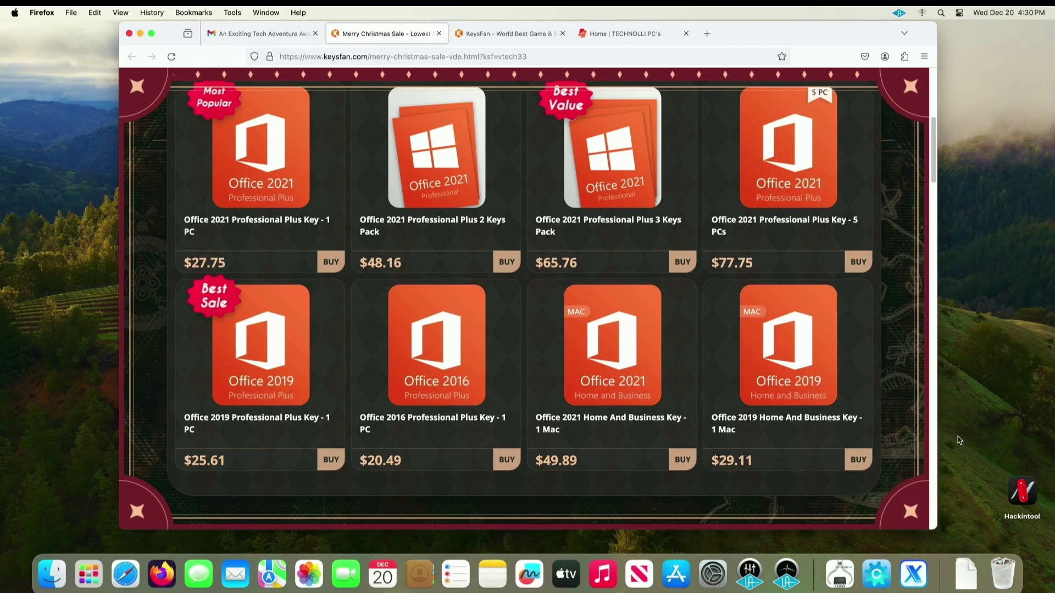
scroll(517, 419, down, 3)
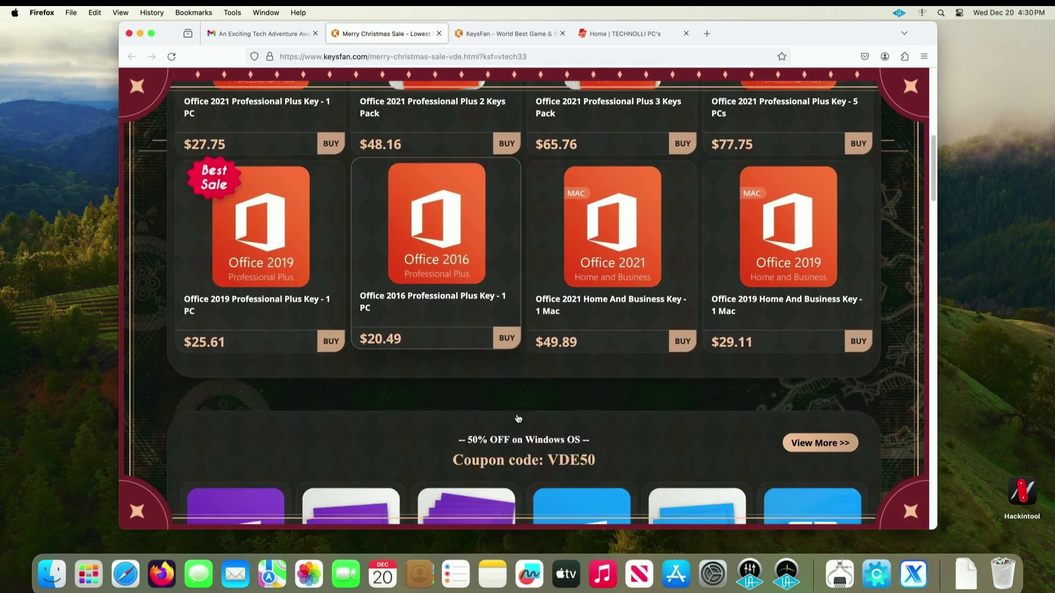
scroll(517, 418, down, 6)
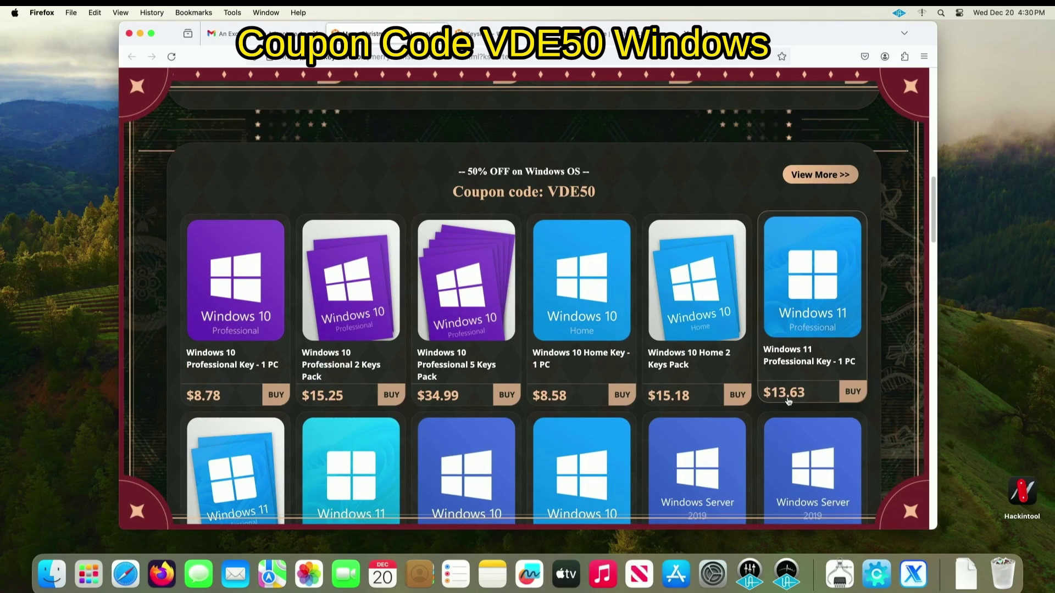
Scroll through the Windows, bundle and business wholesale key sections, then back up
scroll(495, 357, down, 3)
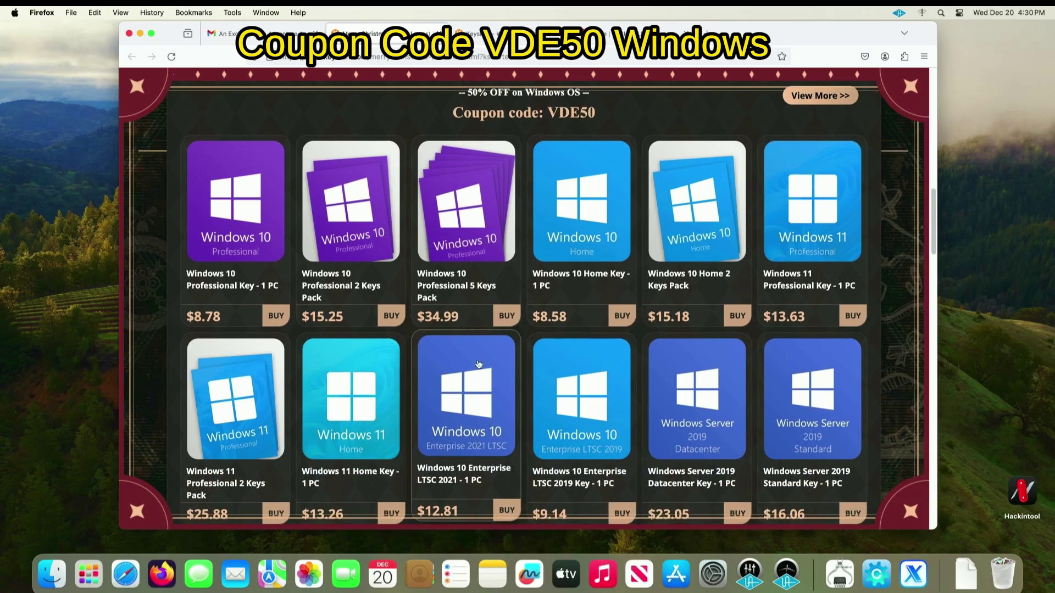
scroll(511, 421, down, 6)
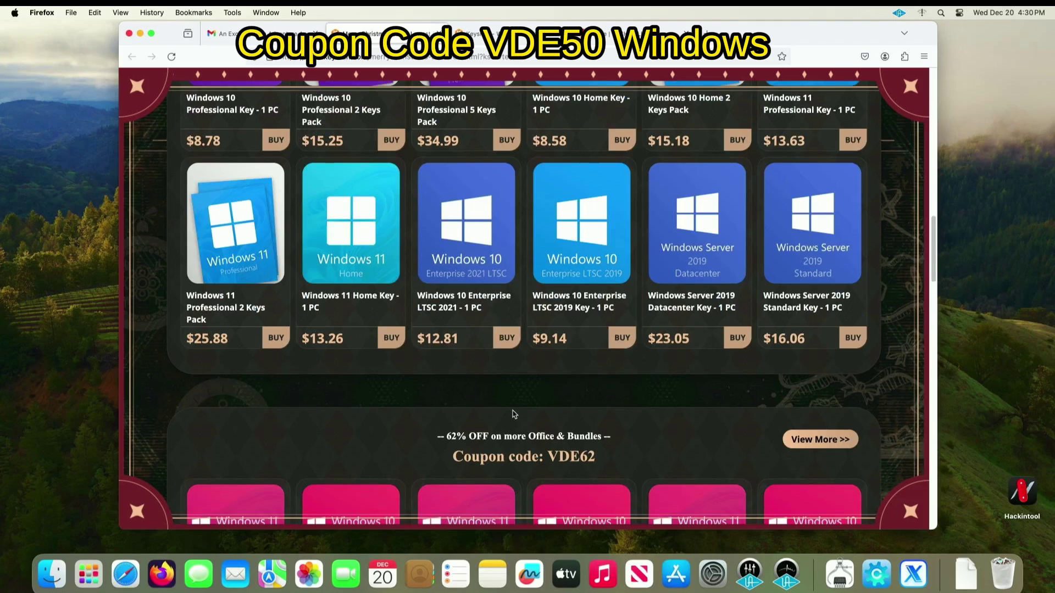
scroll(514, 413, down, 15)
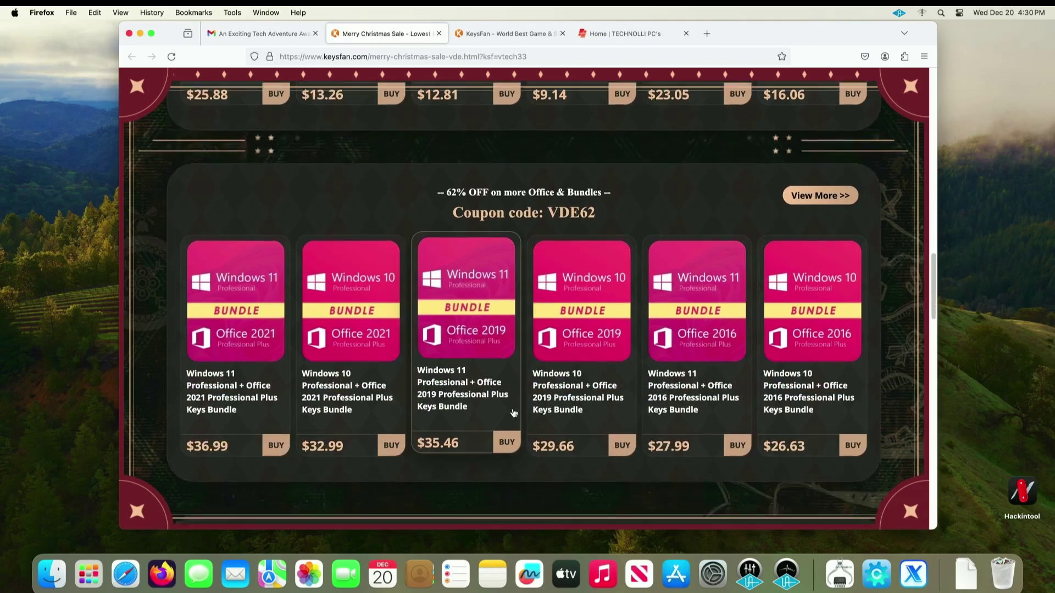
scroll(514, 413, down, 2)
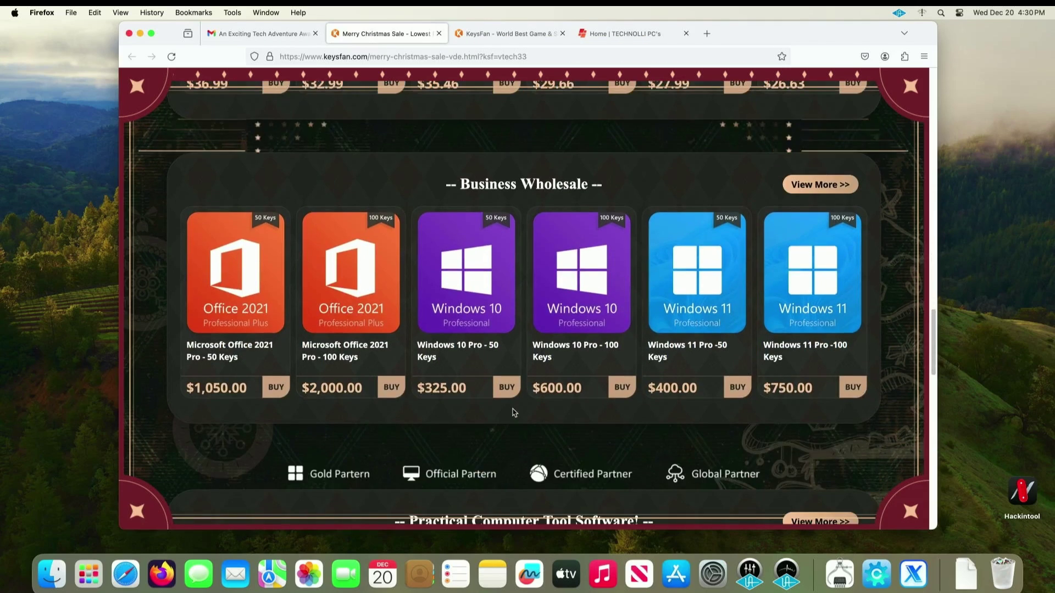
scroll(514, 413, up, 20)
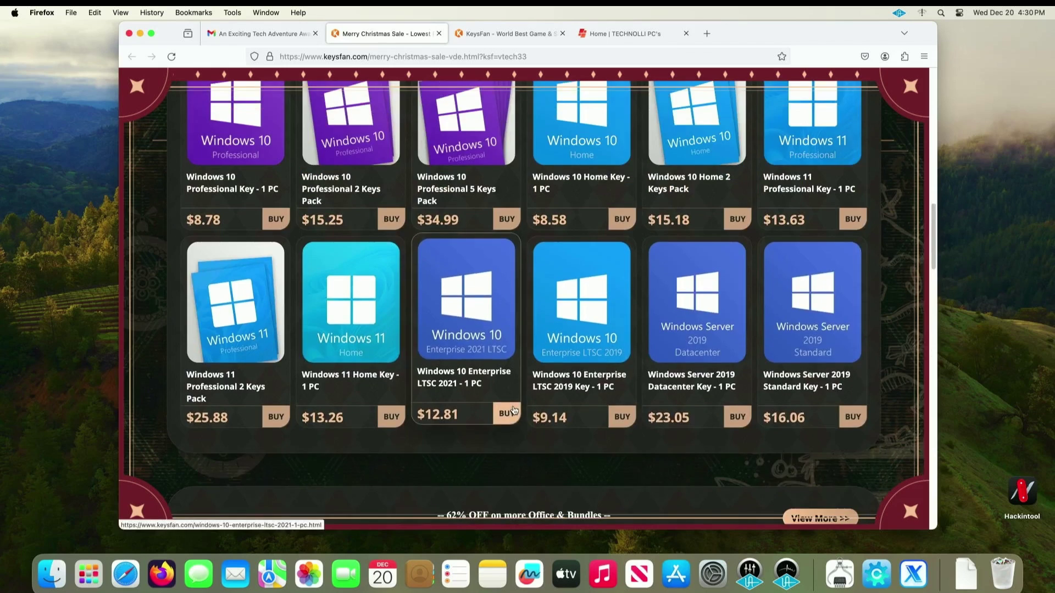
scroll(514, 406, up, 10)
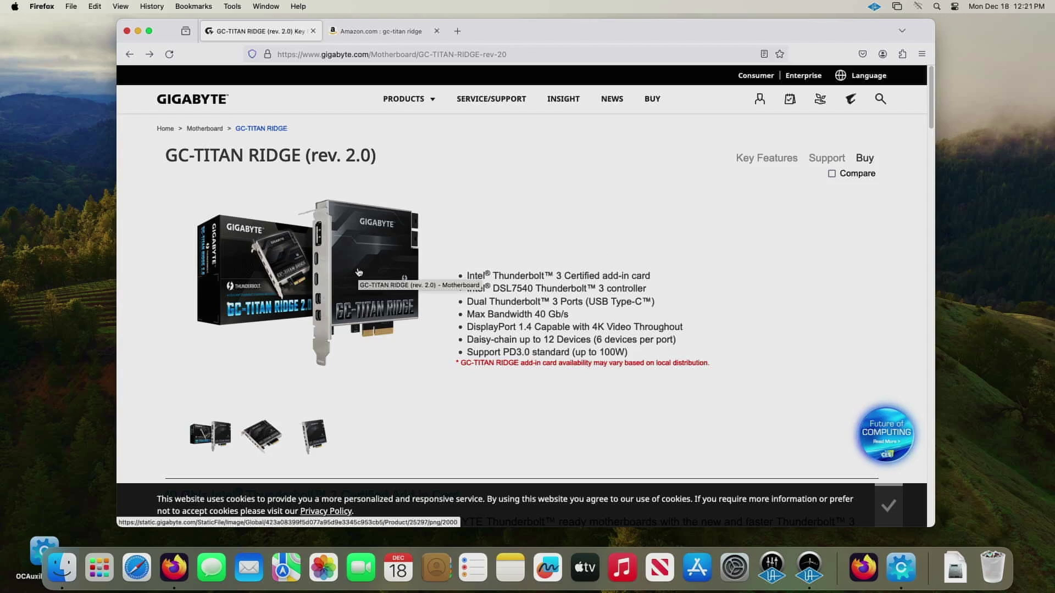
Open the ASUS ThunderboltEX 4 card listing from the Amazon gc-titan ridge results
click(400, 31)
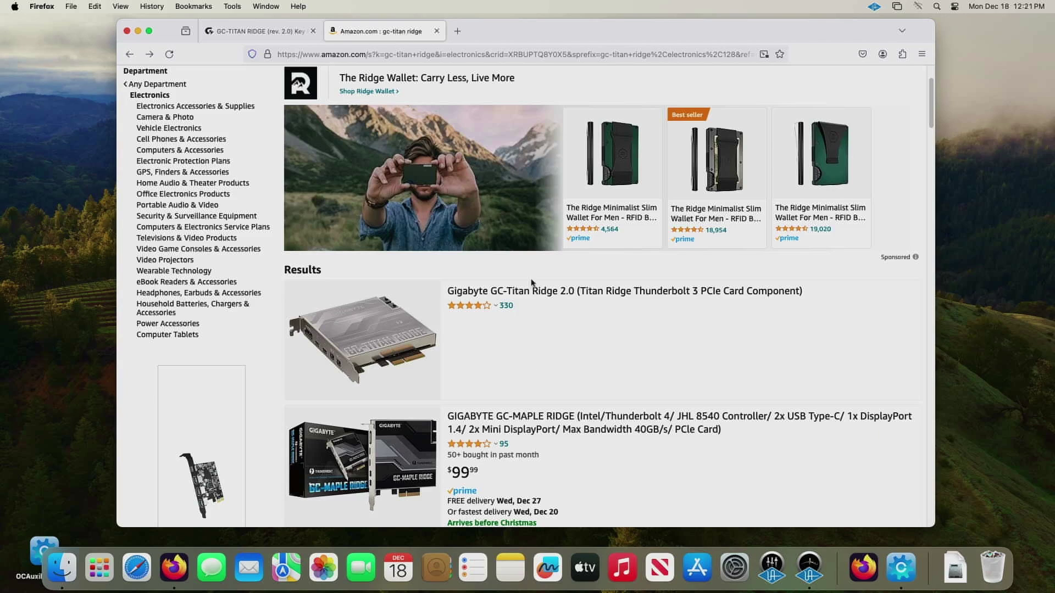
scroll(554, 319, down, 2)
scroll(554, 318, down, 3)
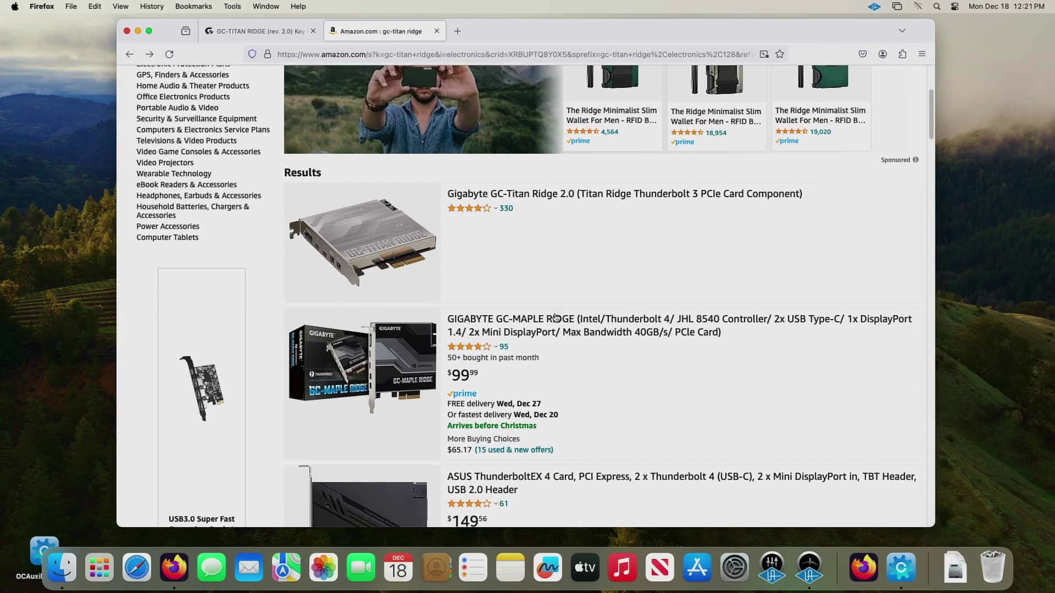
scroll(551, 275, down, 10)
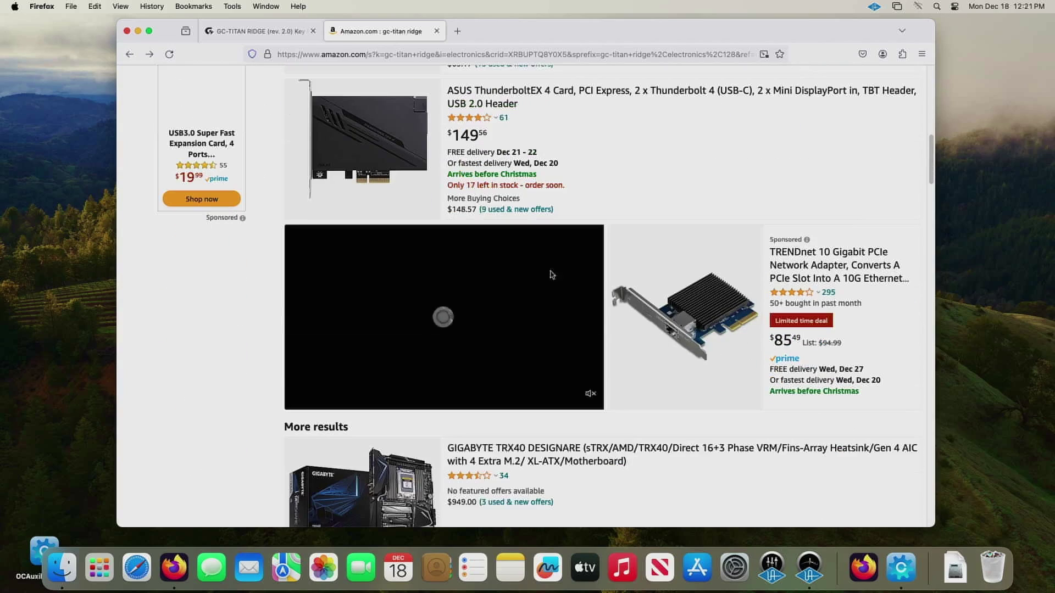
click(489, 98)
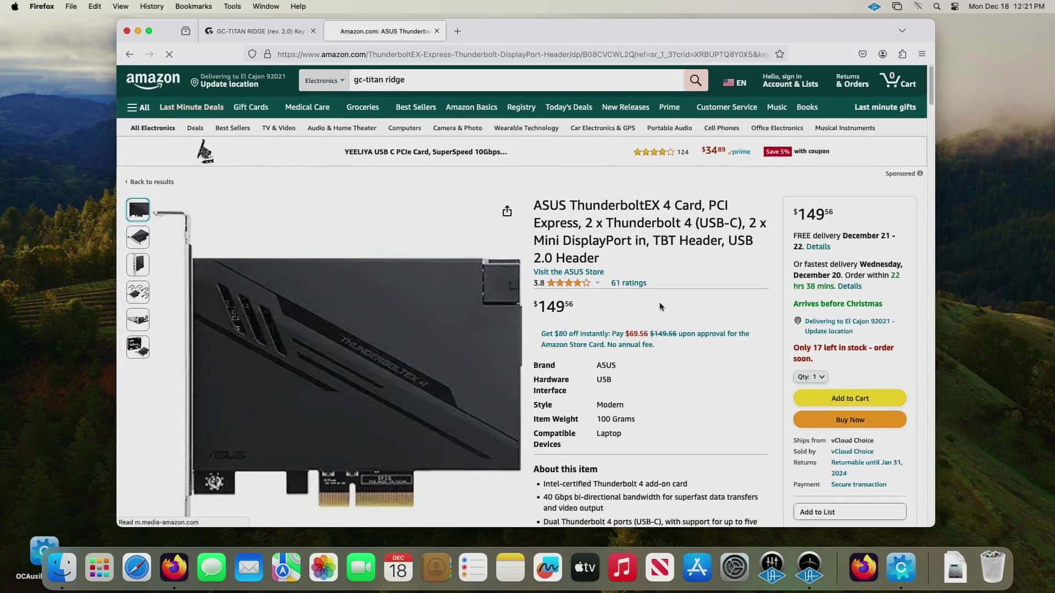
scroll(659, 306, down, 3)
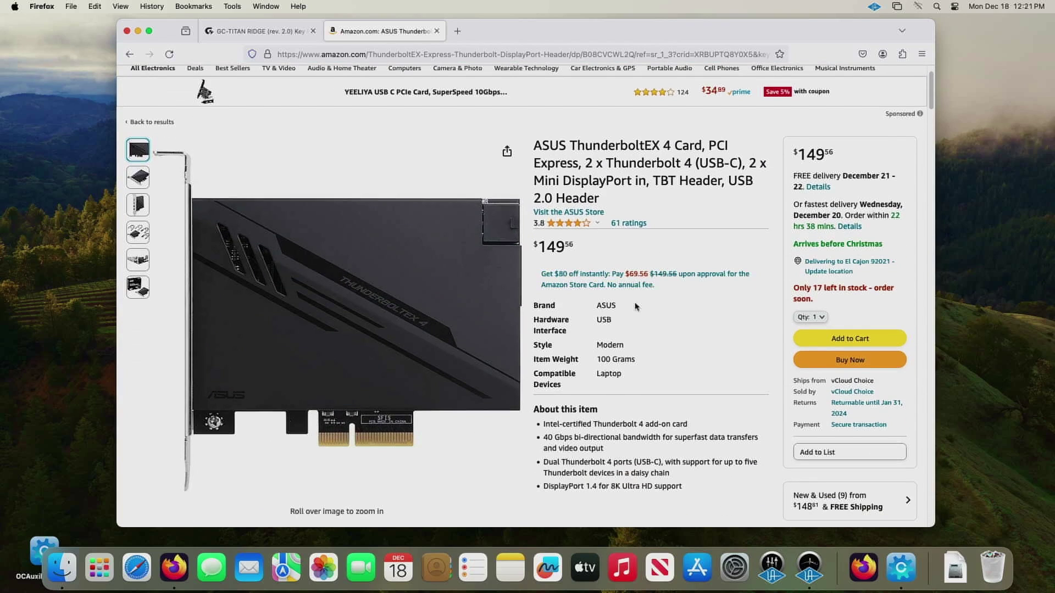
scroll(638, 305, up, 1)
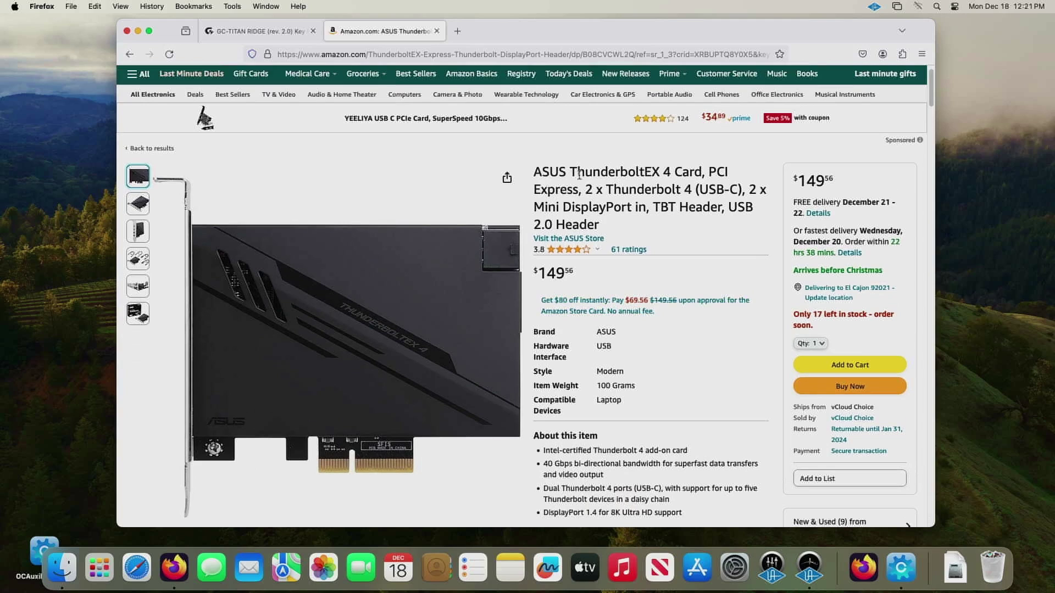
Return to the Gigabyte GC-TITAN RIDGE page and scroll through it
click(296, 33)
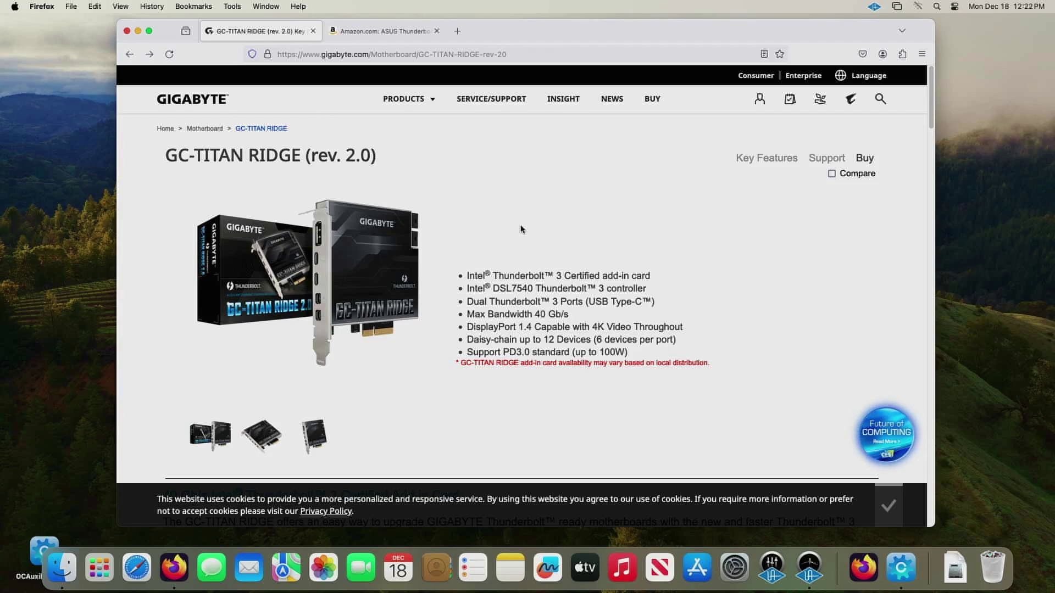
scroll(516, 249, down, 5)
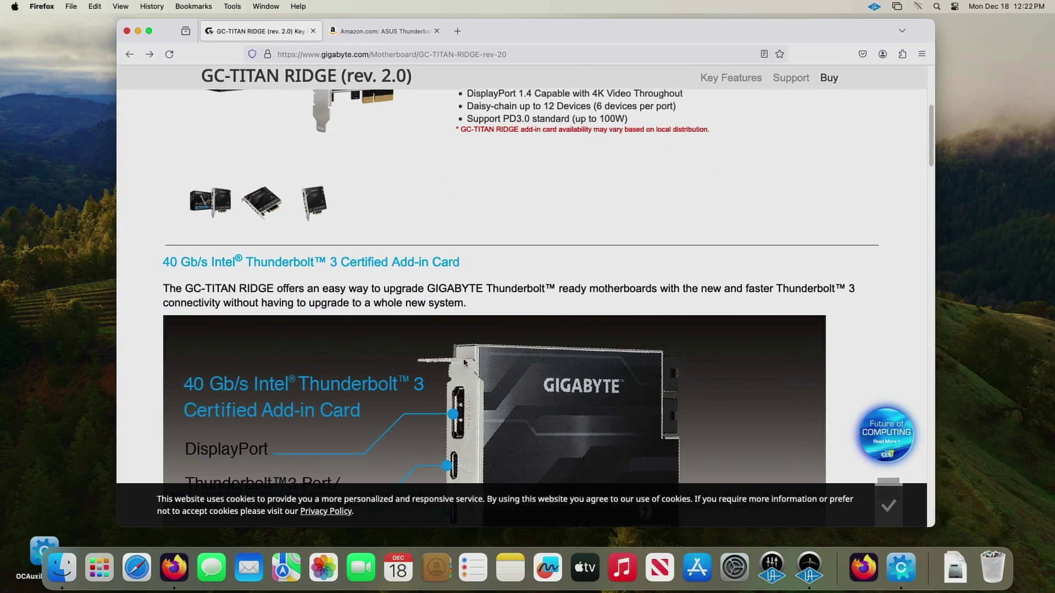
scroll(464, 359, down, 5)
scroll(465, 359, up, 15)
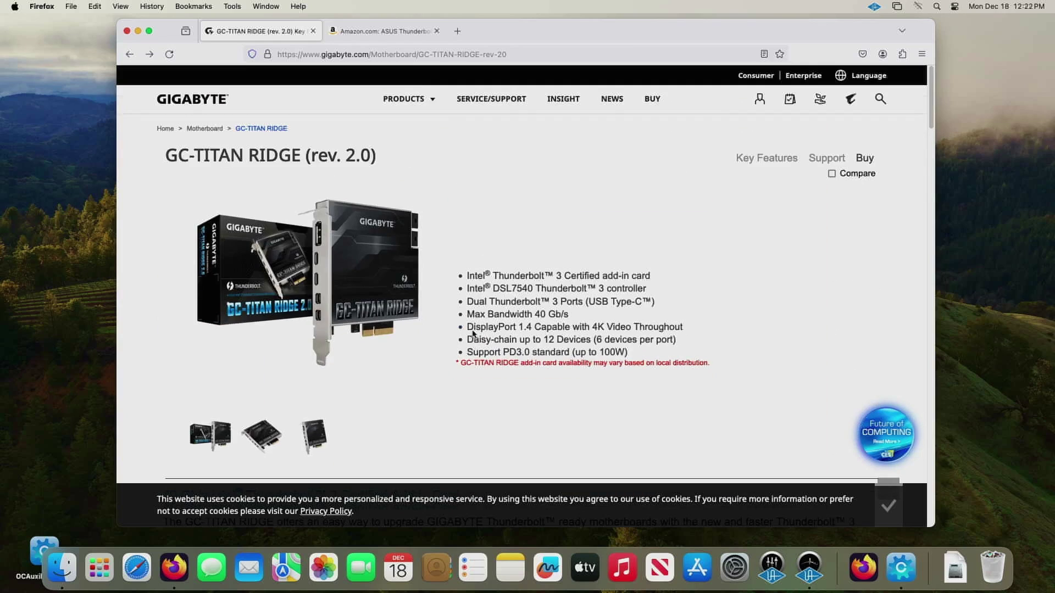
Enlarge the ASUS ThunderboltEX 4 listing's fourth photo, showing the card with its cables
click(396, 33)
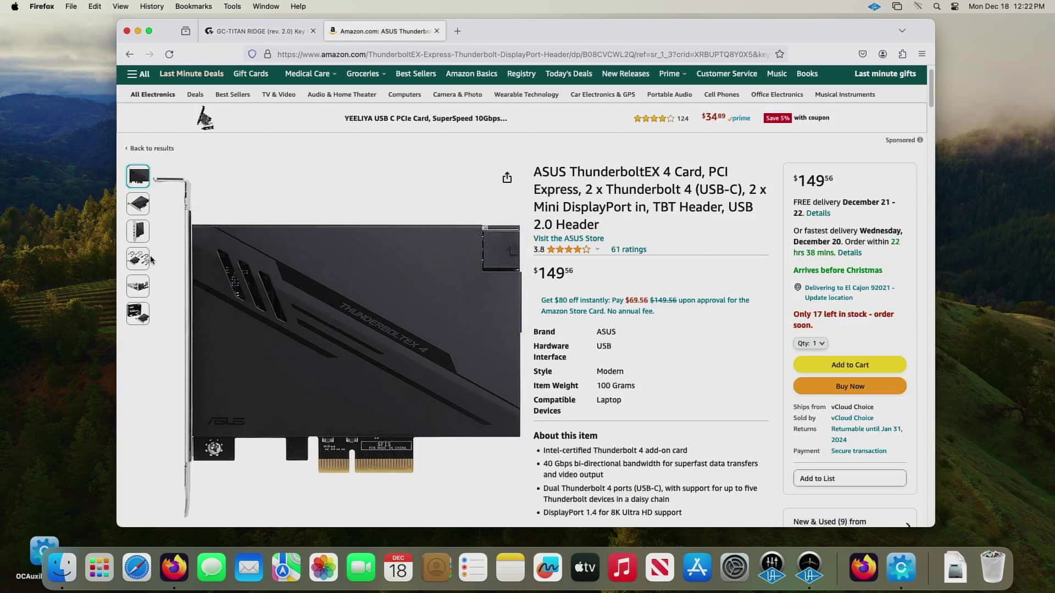
mouse_move(134, 265)
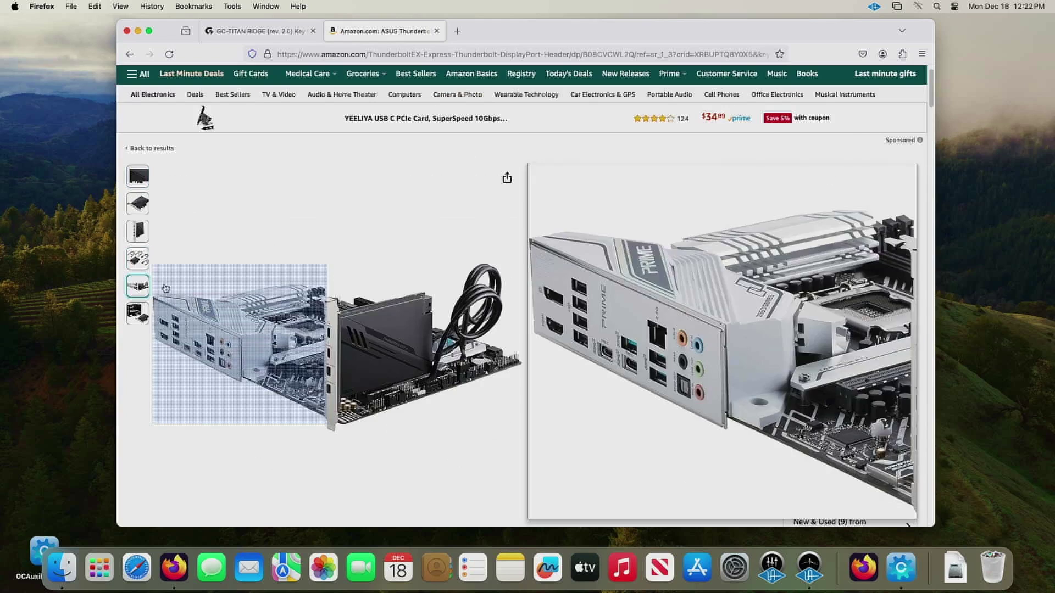
mouse_move(189, 278)
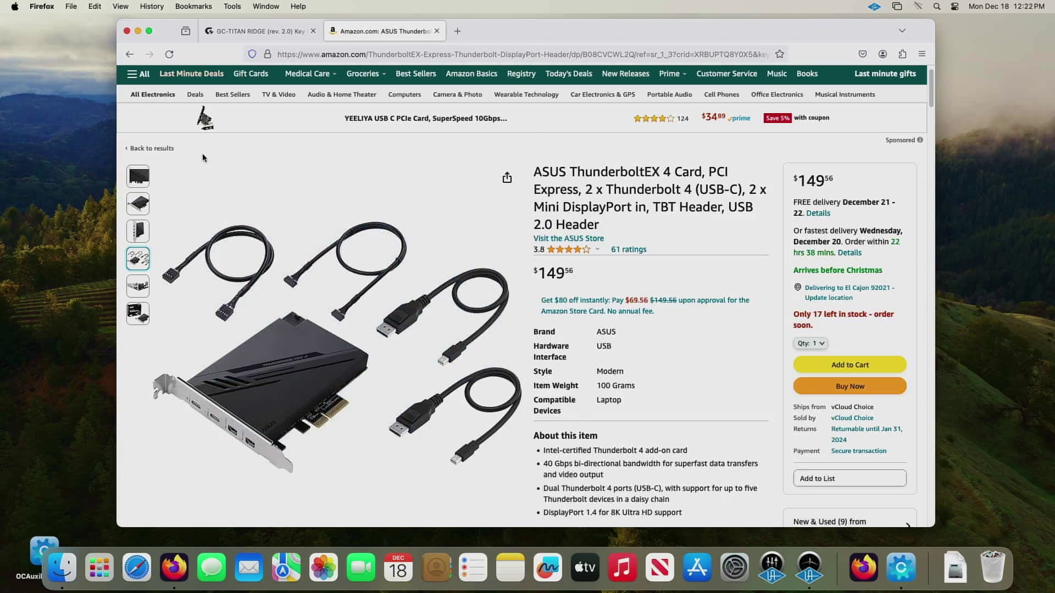
click(258, 32)
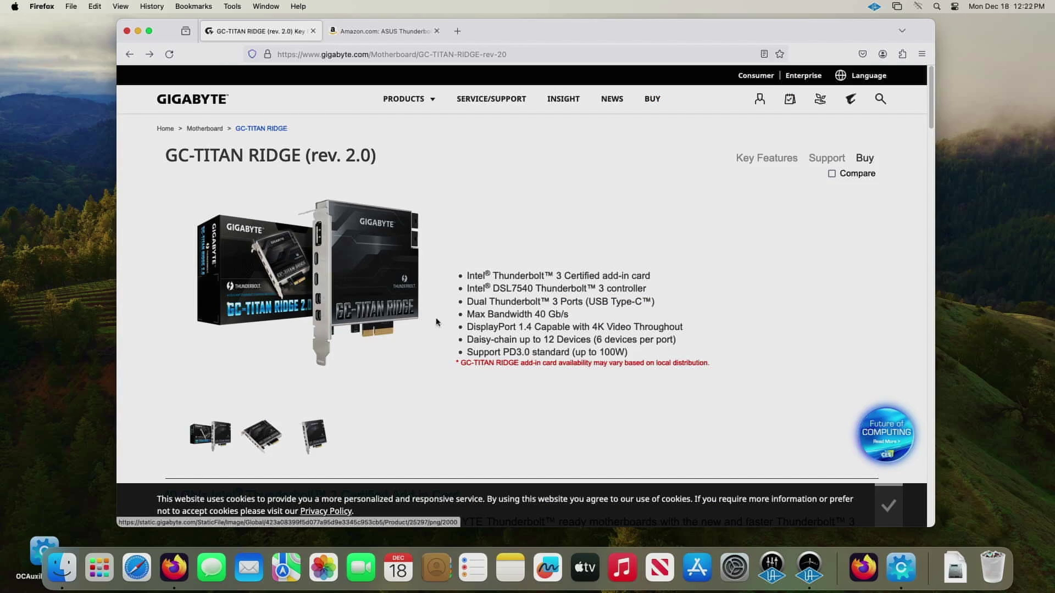
click(384, 34)
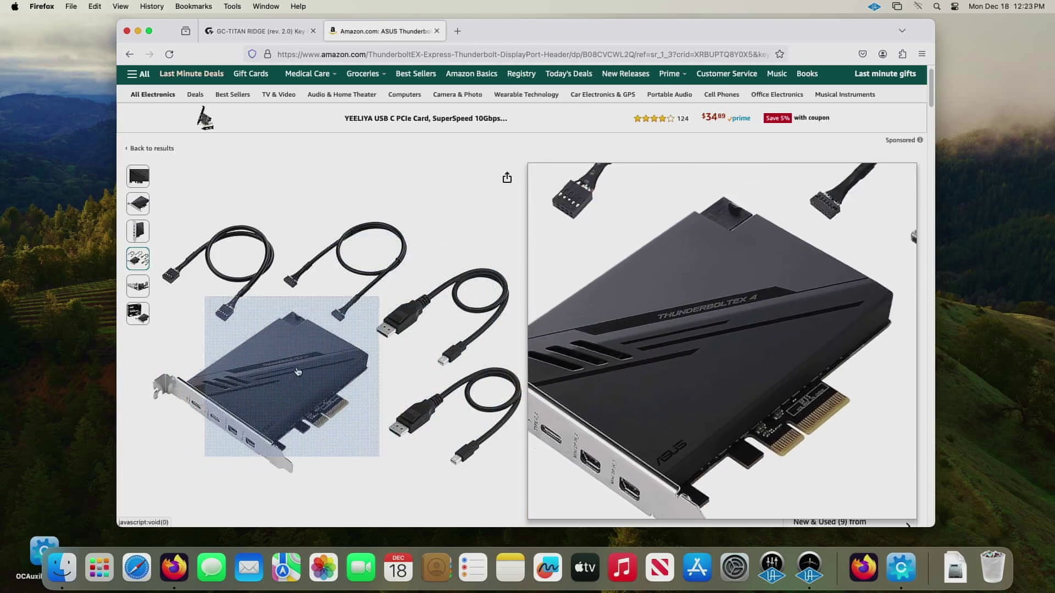
Open eBay in a new tab through a web search for 'ebay'
click(457, 31)
click(463, 55)
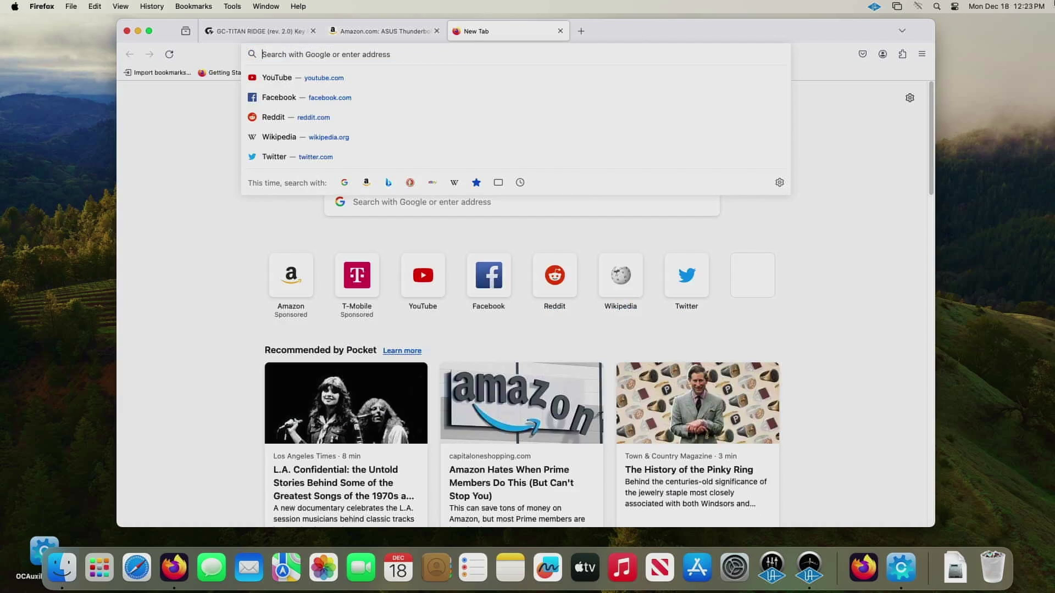
text(ebay)
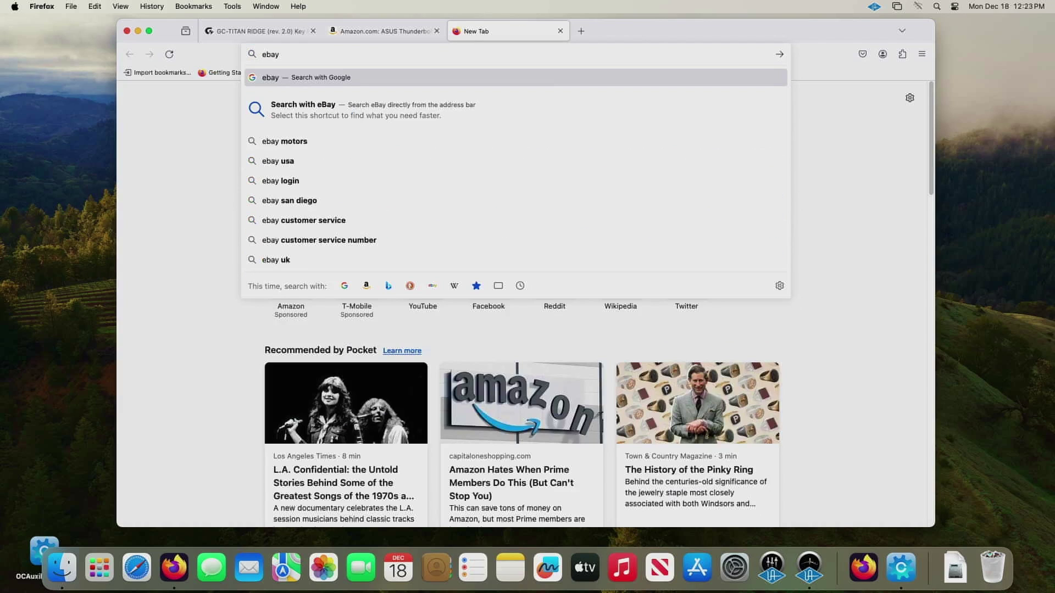
key(Return)
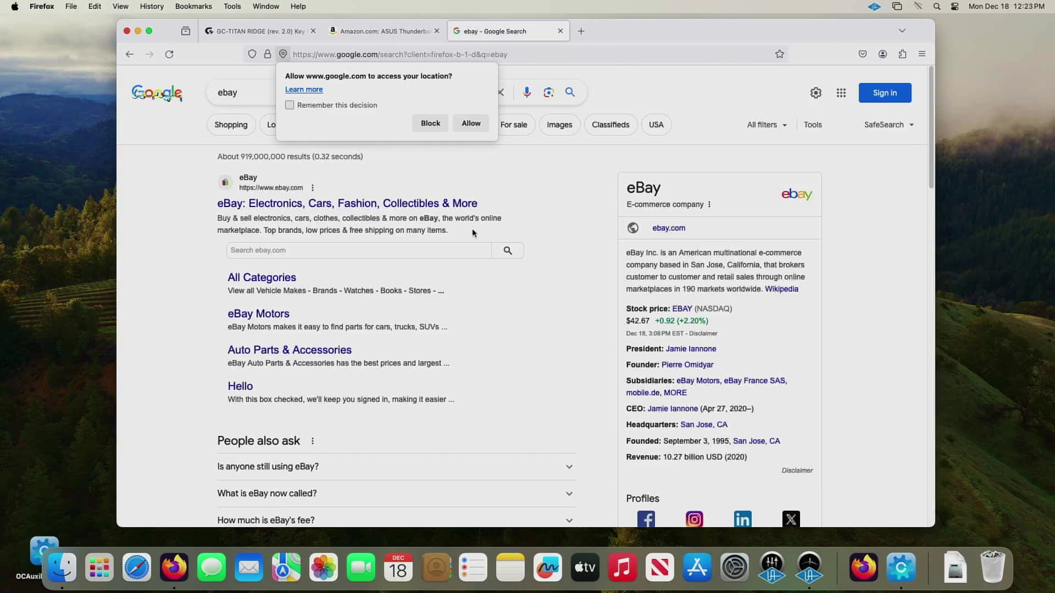
click(348, 213)
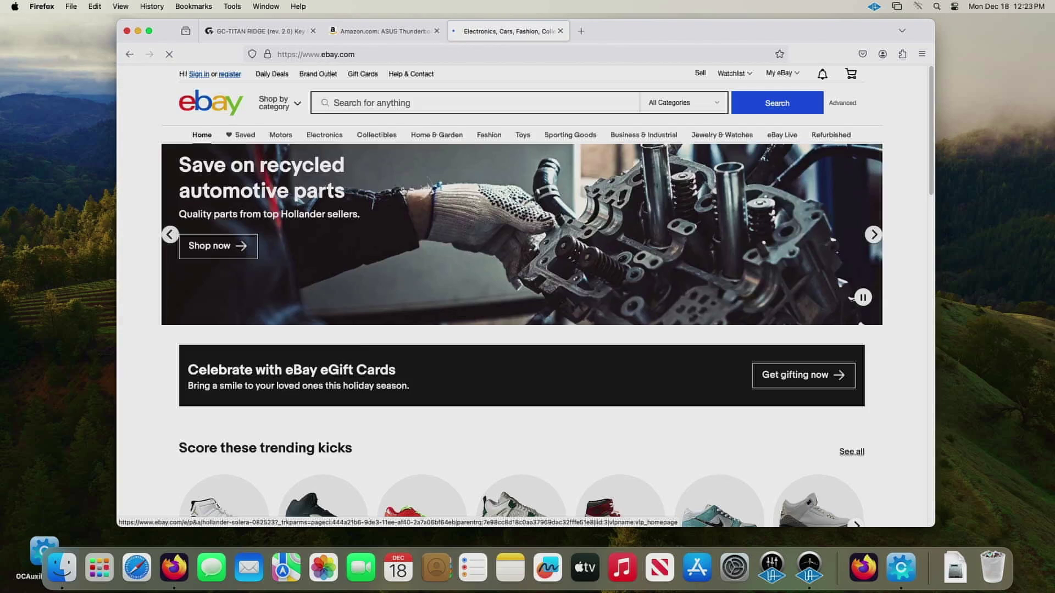
Search eBay for 'GC-titan ridger' and scroll through the listings and prices
click(395, 104)
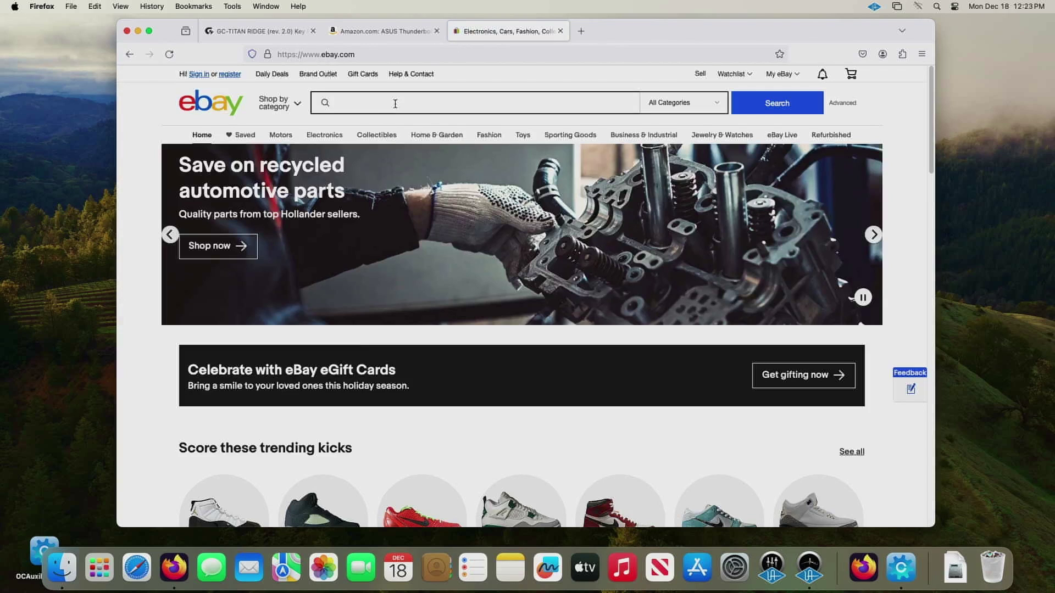
text(GC)
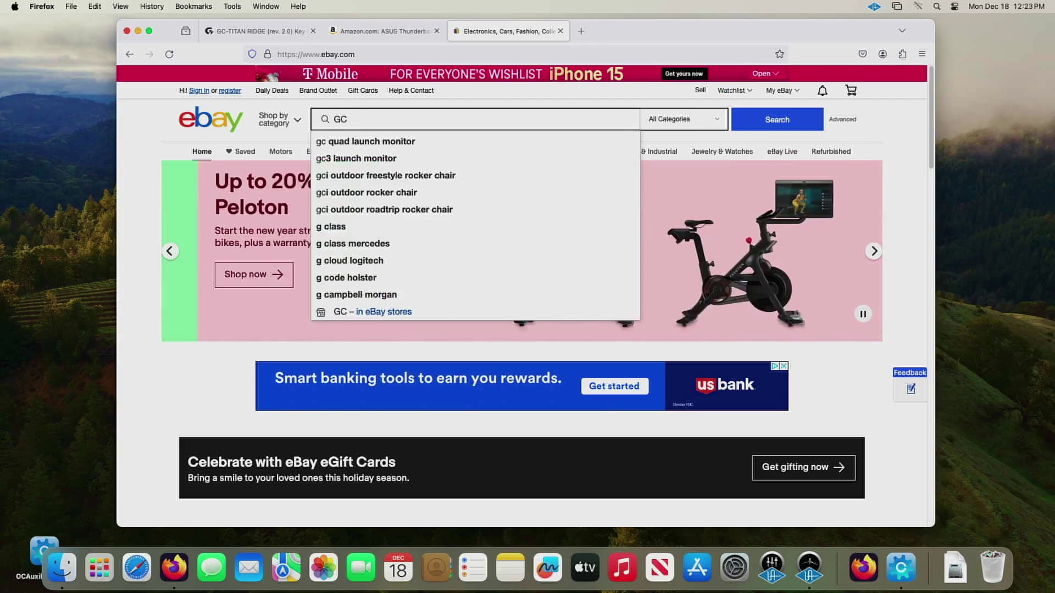
text(-tit)
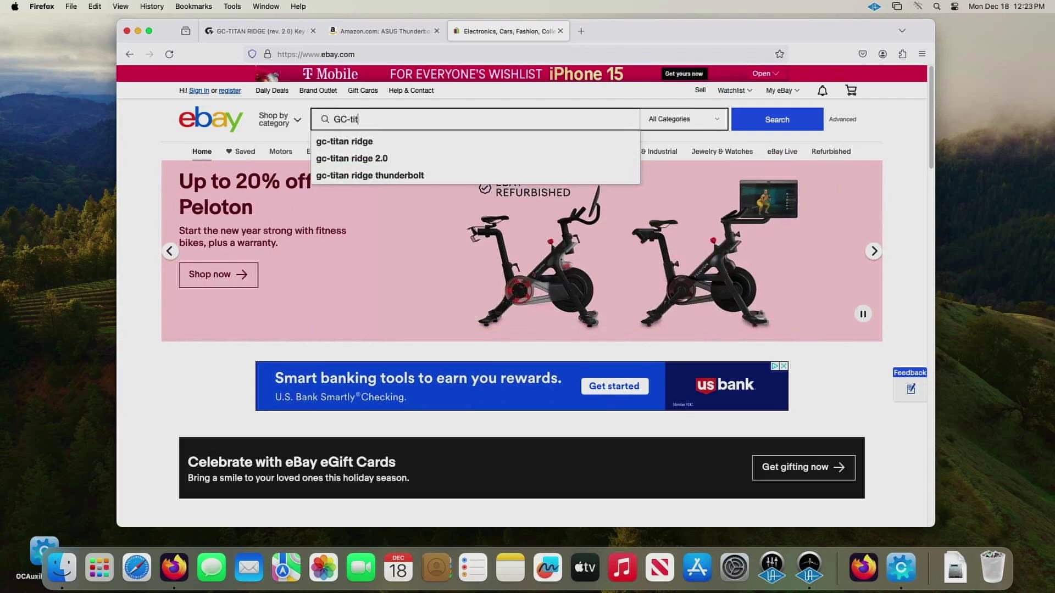
text(an ridger)
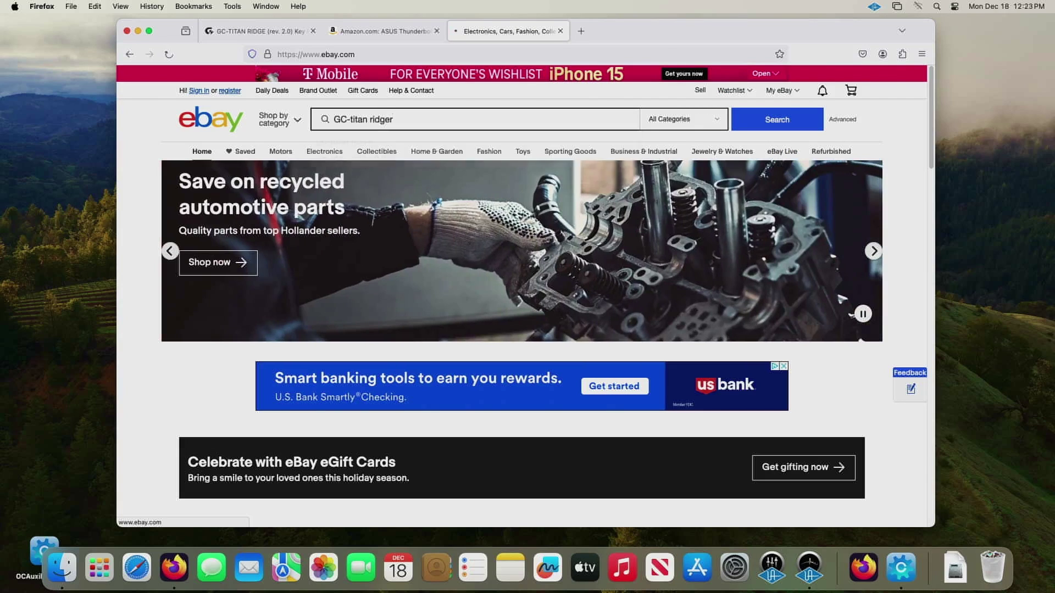
key(Return)
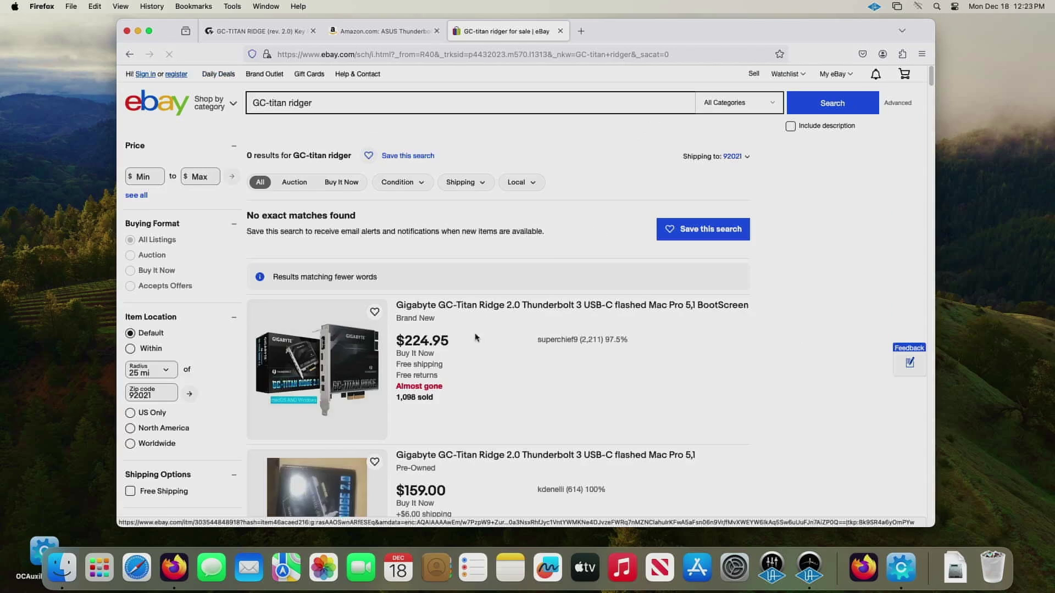
scroll(478, 372, down, 3)
scroll(482, 375, down, 3)
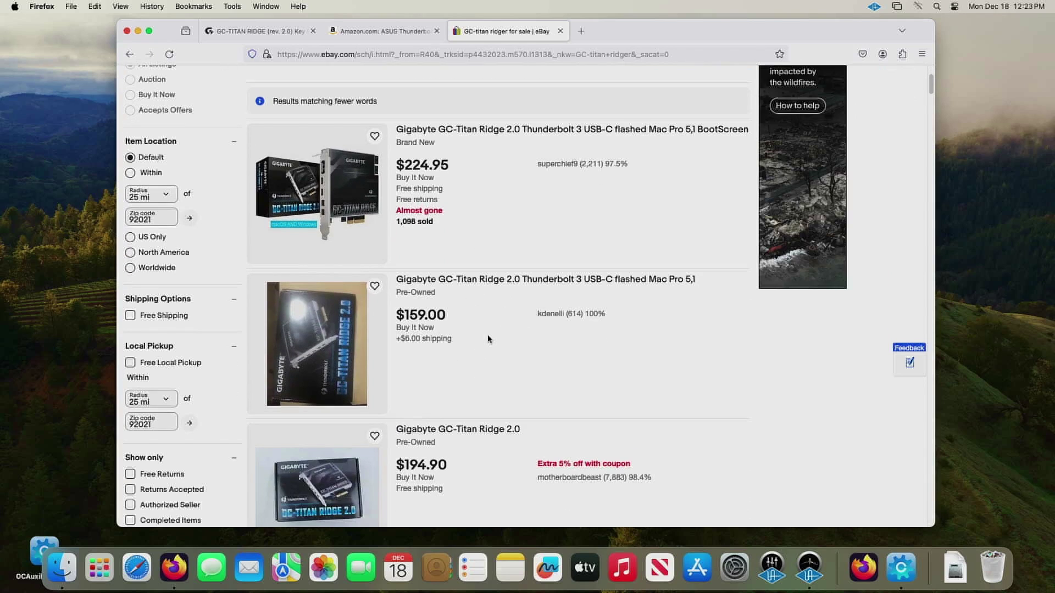
scroll(488, 343, down, 1)
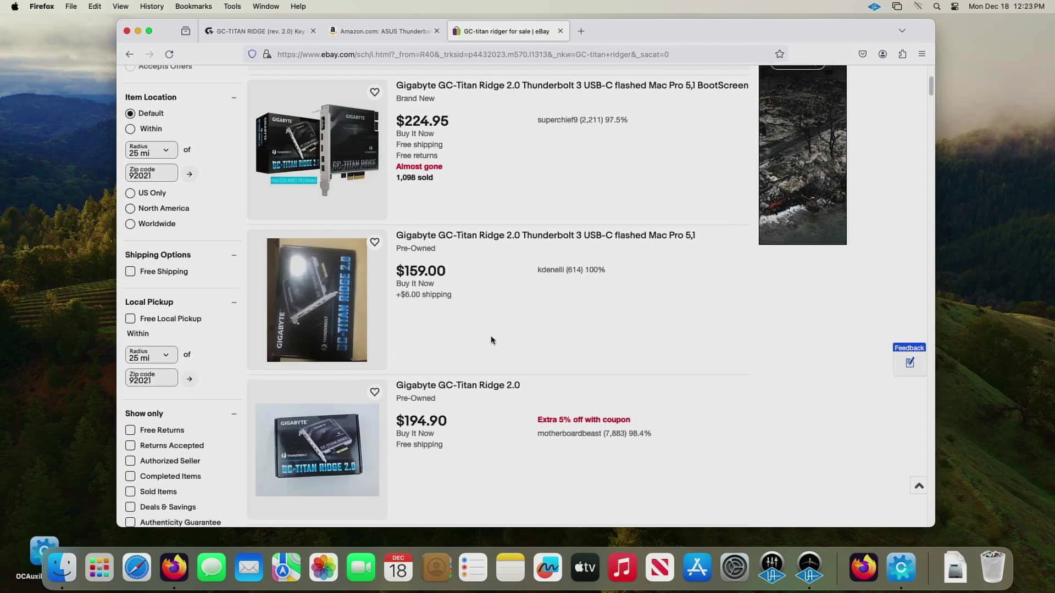
scroll(492, 341, down, 4)
scroll(492, 341, down, 10)
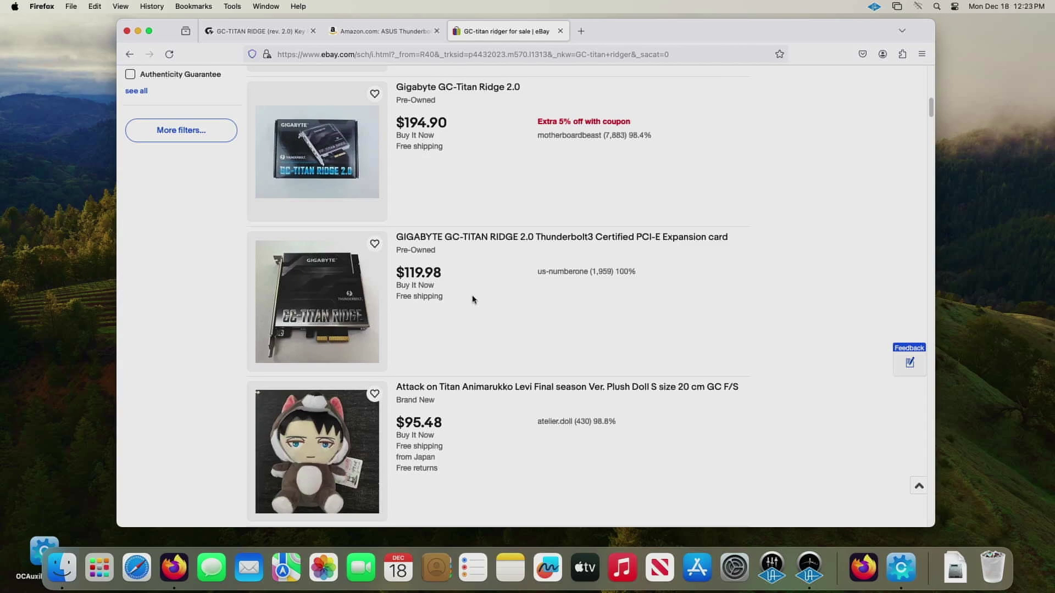
scroll(472, 299, up, 1)
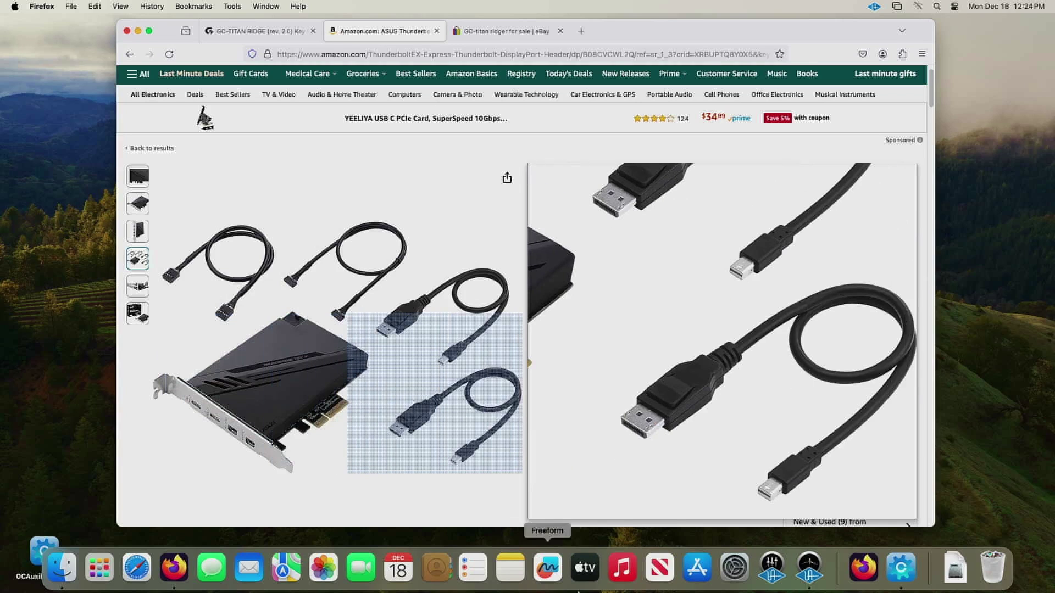
Nudge the UAD-2 meter window left, then open the Mac's detailed About page
click(809, 572)
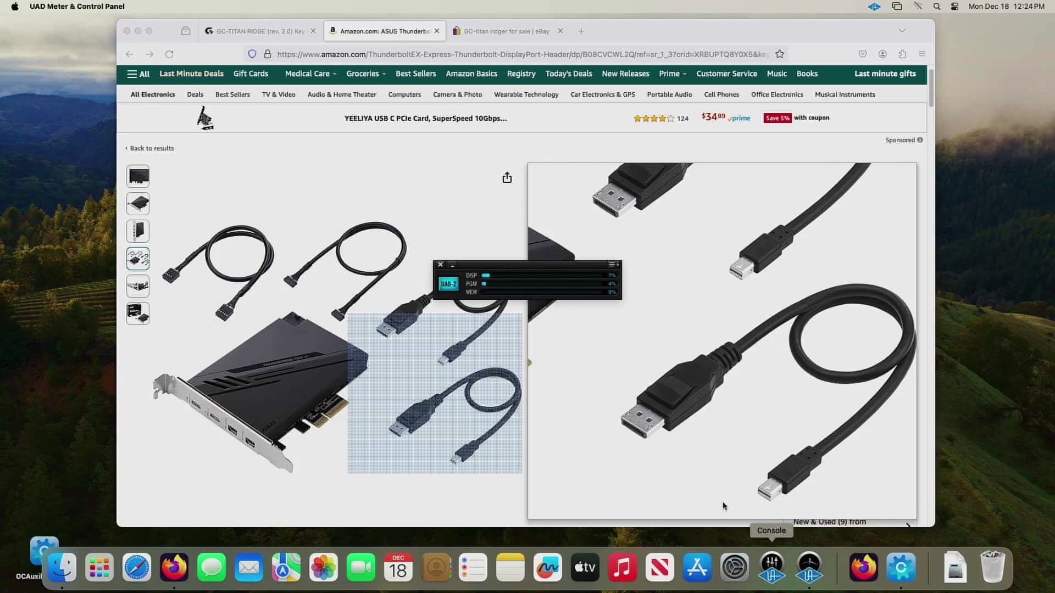
drag(525, 268, 522, 268)
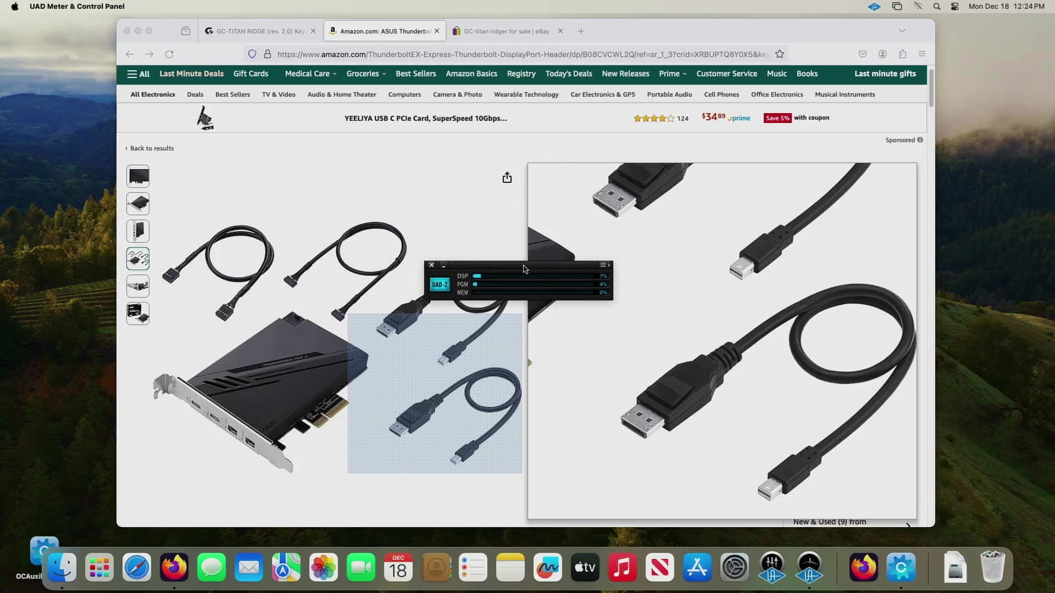
click(15, 6)
click(26, 23)
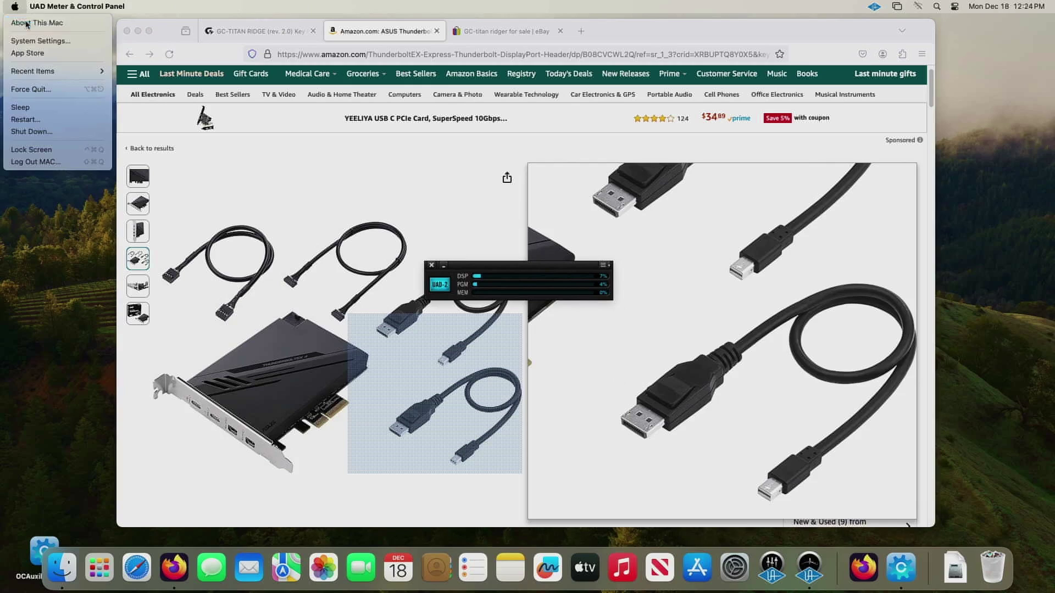
click(528, 311)
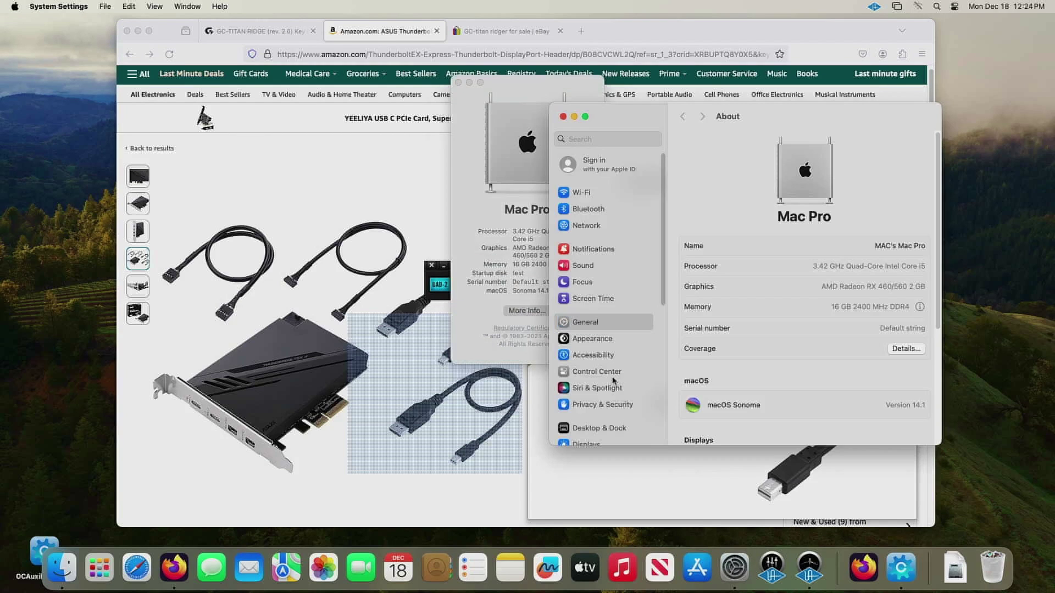
scroll(614, 382, down, 10)
scroll(764, 388, down, 2)
scroll(769, 387, down, 5)
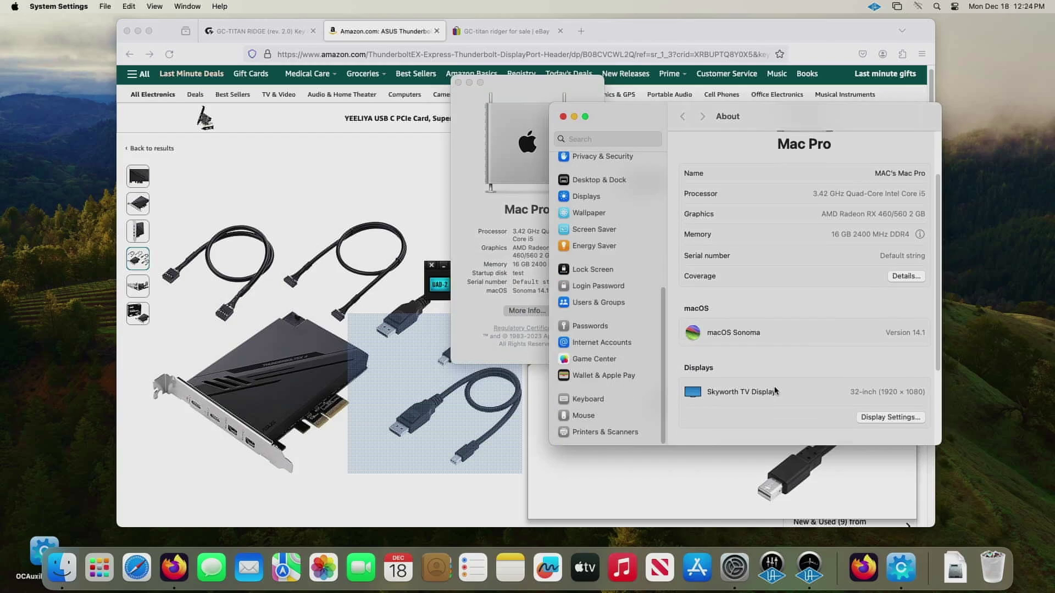
In an enlarged system report, check Thunderbolt/USB4 and PCI for the Titan Ridge controller, then close it
click(793, 401)
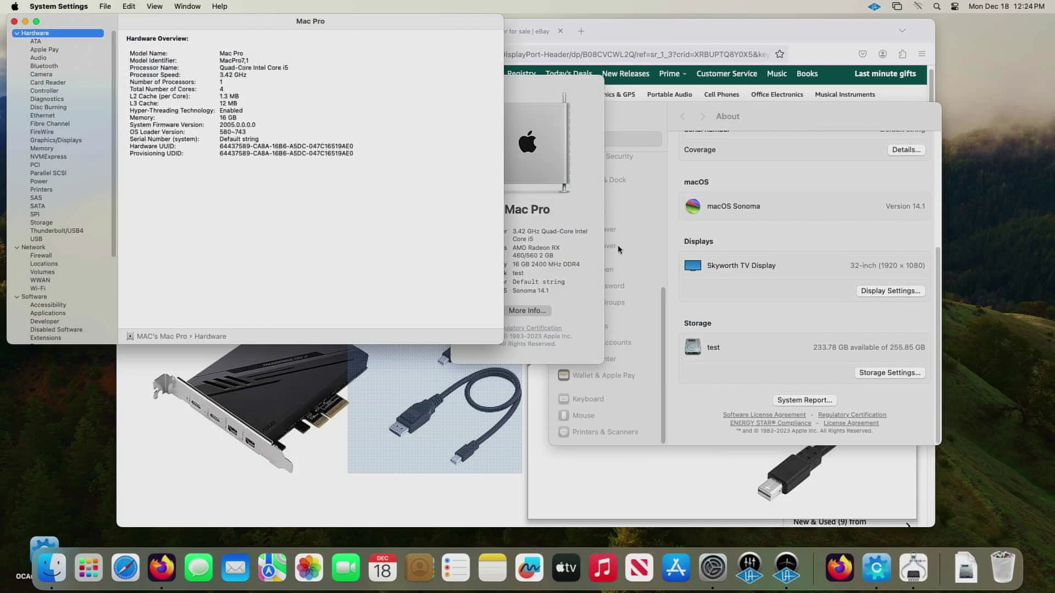
drag(503, 344, 695, 488)
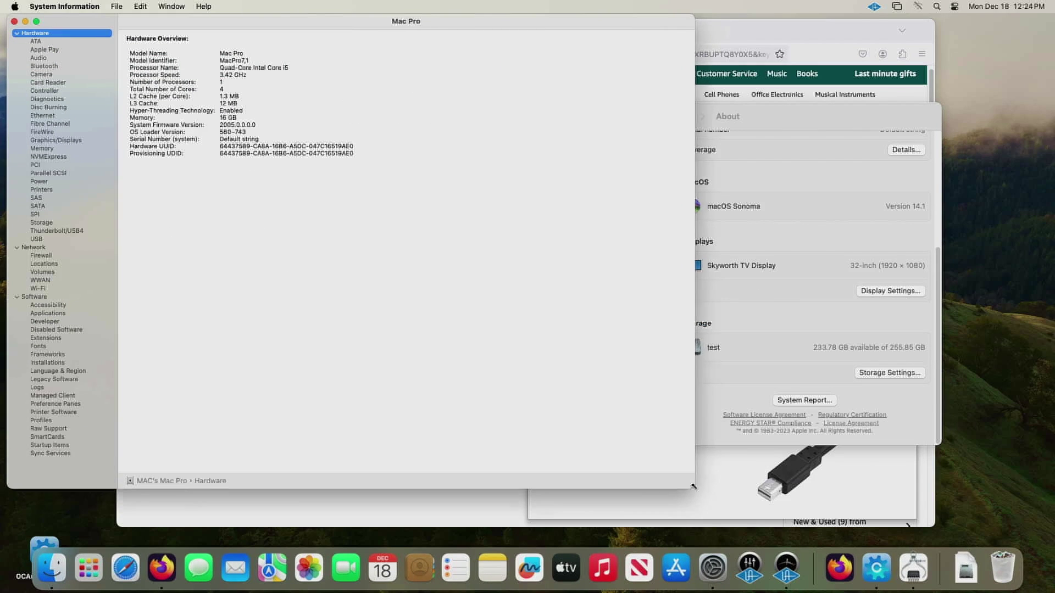
click(62, 232)
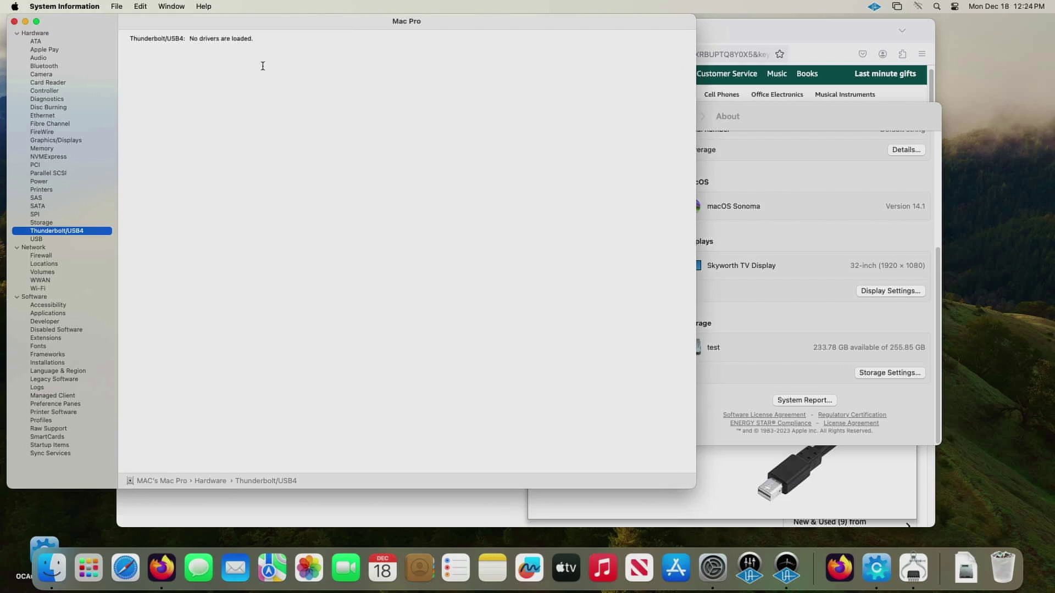
drag(319, 23, 342, 28)
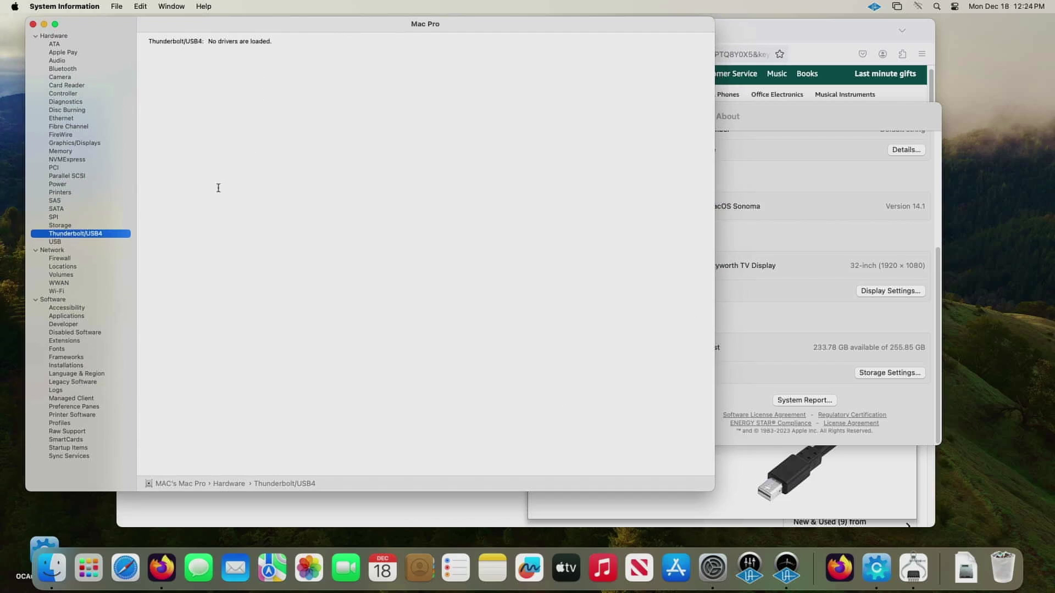
click(58, 168)
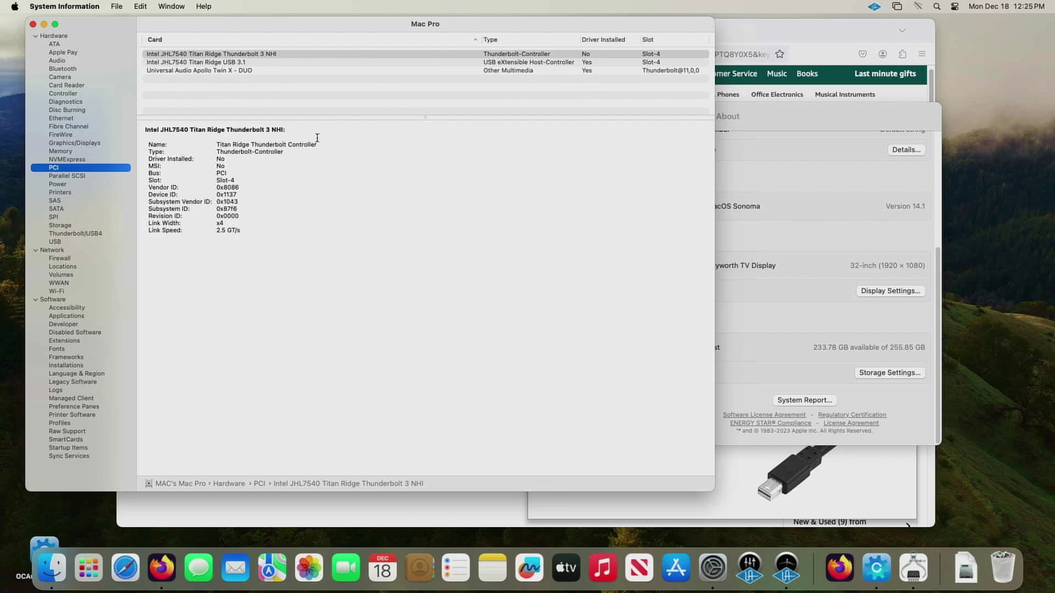
click(33, 24)
Close About This Mac and System Settings, and shift the Firefox window slightly left
click(458, 83)
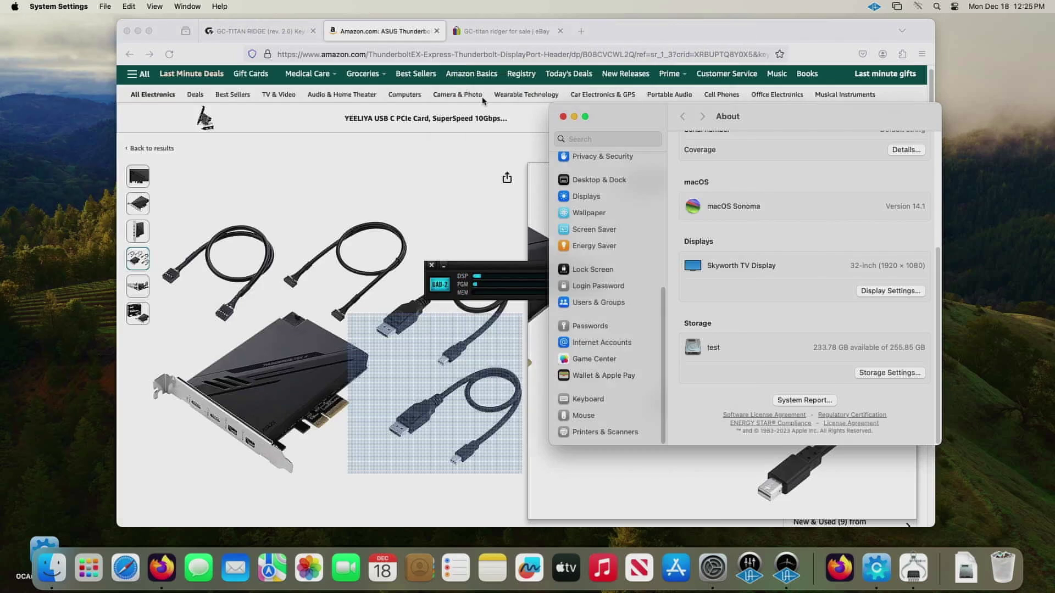
click(563, 117)
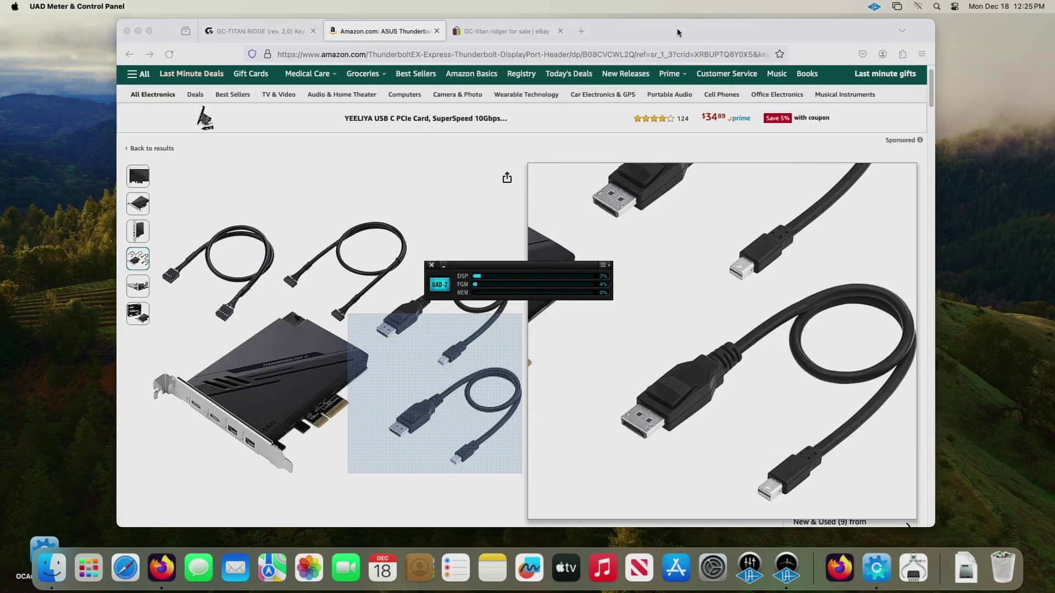
drag(677, 32, 646, 35)
Search the web for 'hackindrom' in a new Firefox tab
click(550, 33)
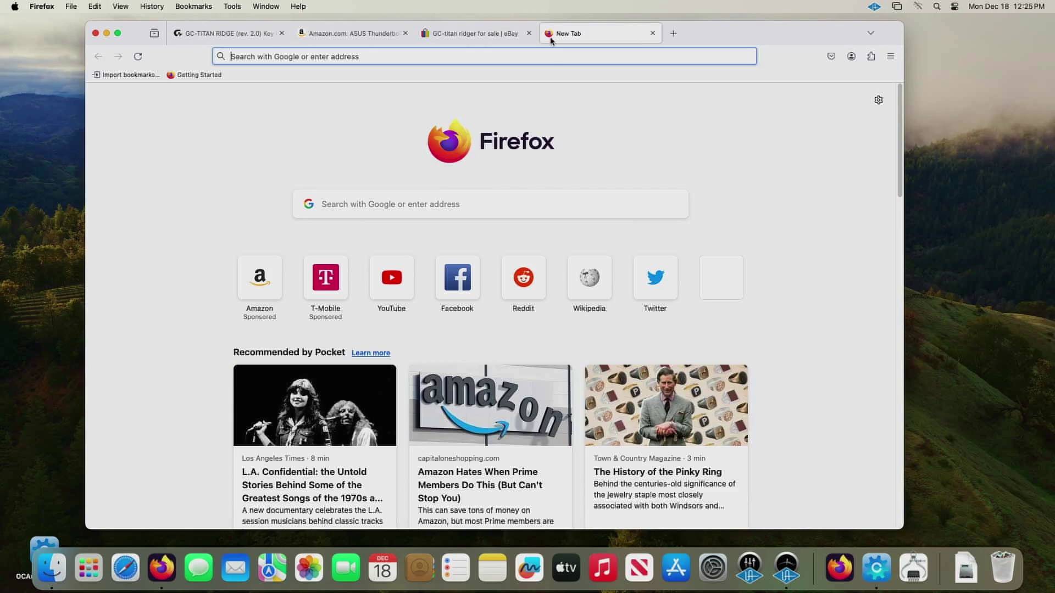
click(557, 57)
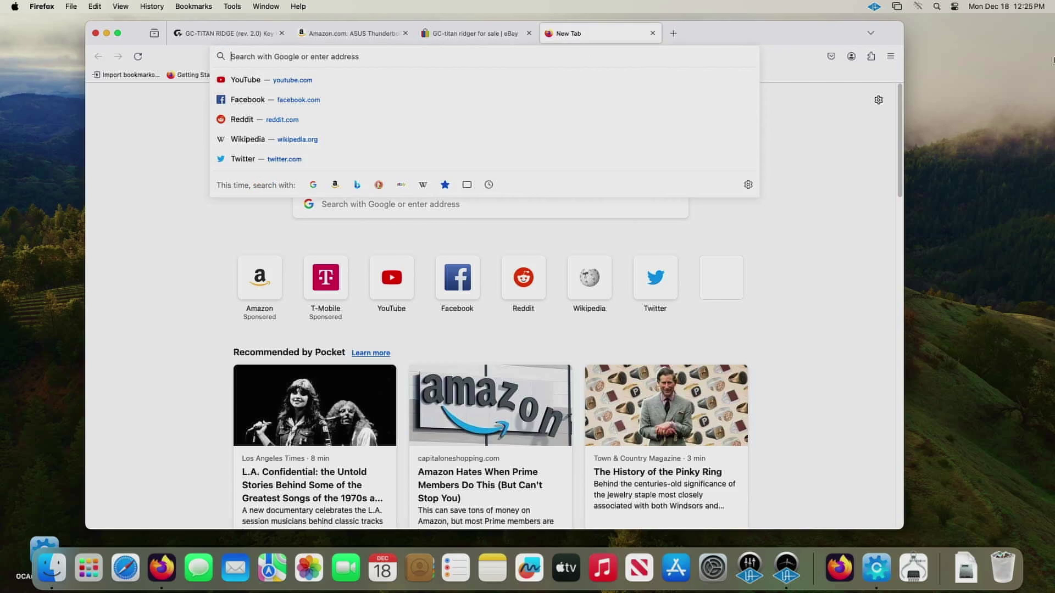
text(ha)
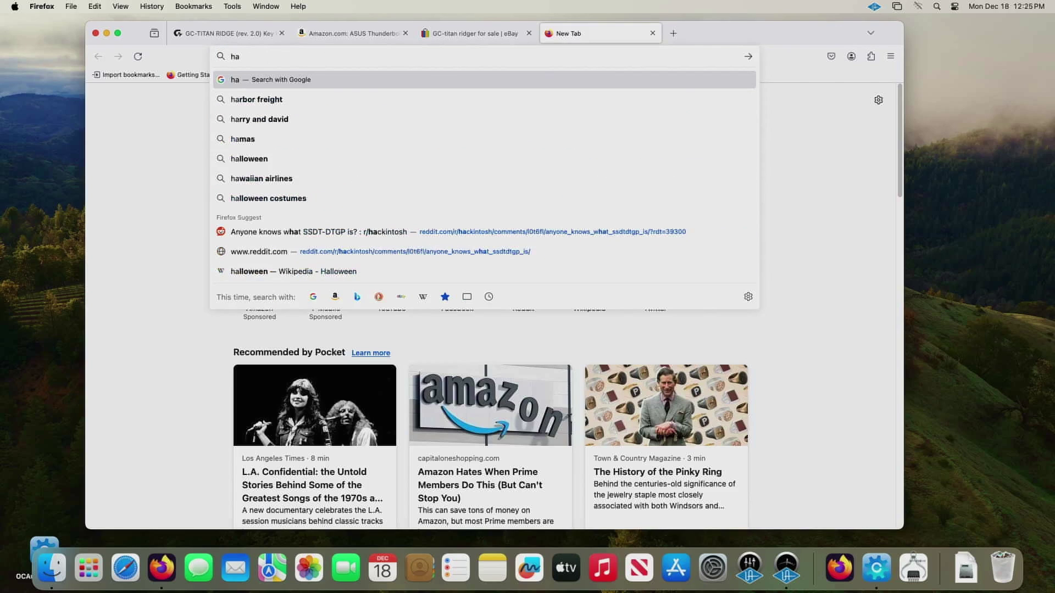
text(ckindrom)
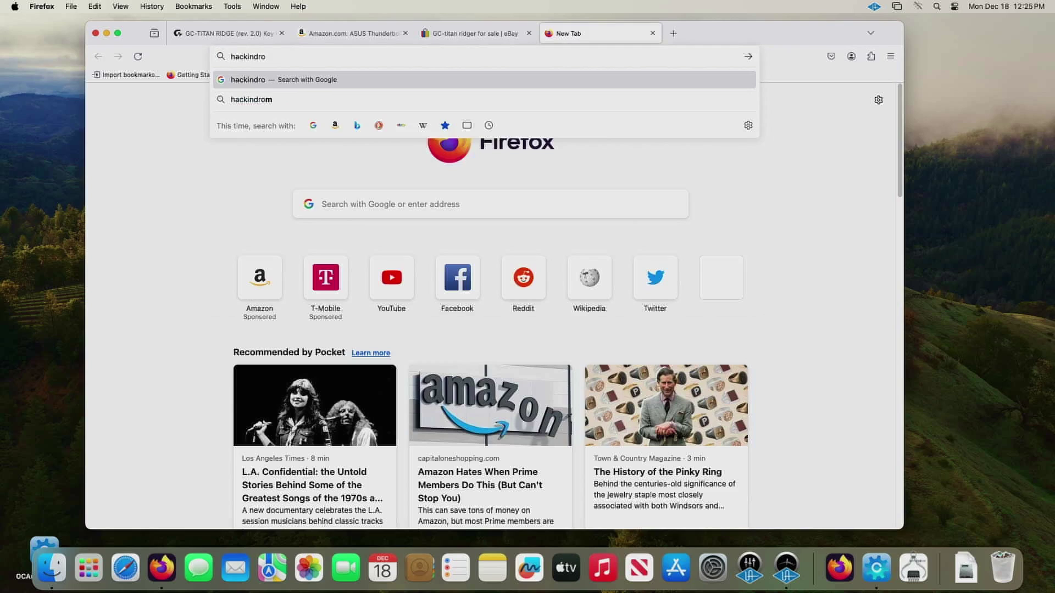
key(Return)
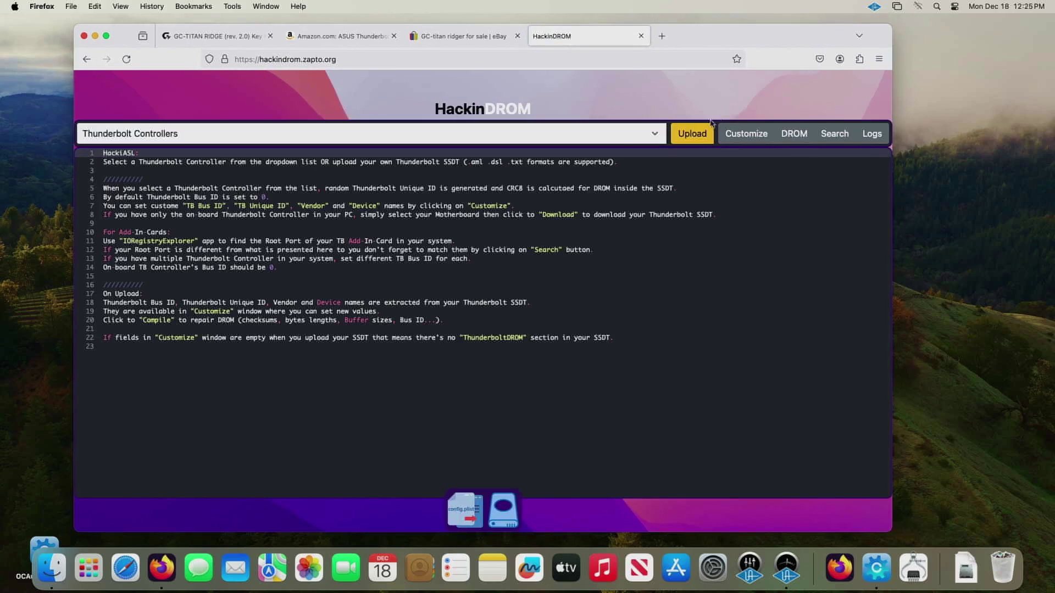
Open HackinDROM's Thunderbolt Controllers dropdown list
click(656, 136)
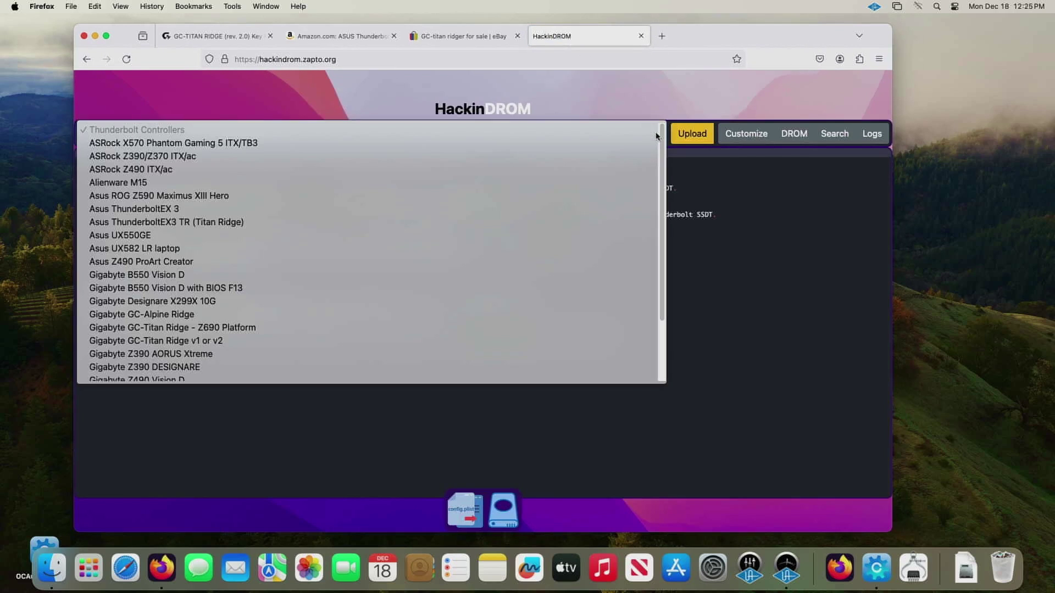
Choose the Gigabyte GC-Titan Ridge - Z690 Platform SSDT and download it as SSDT-TB3-HackinDROM(1).aml
click(231, 329)
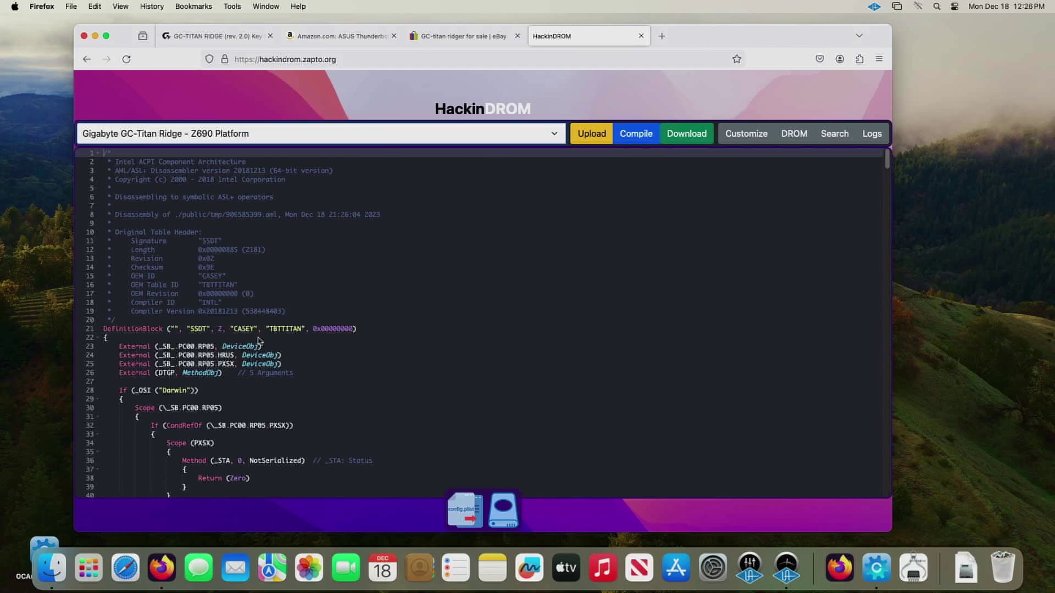
scroll(448, 349, down, 3)
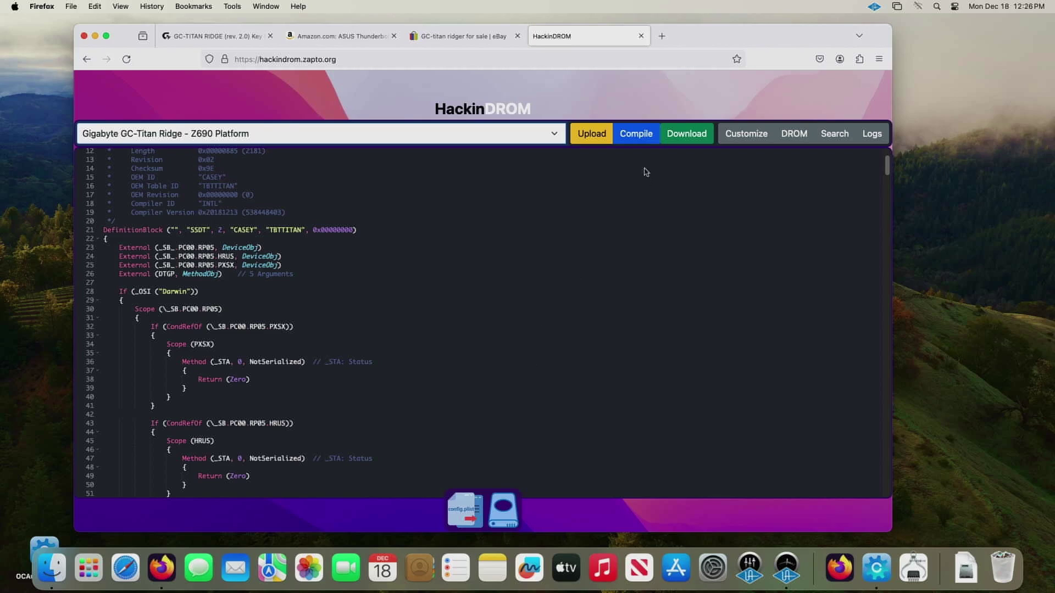
click(687, 137)
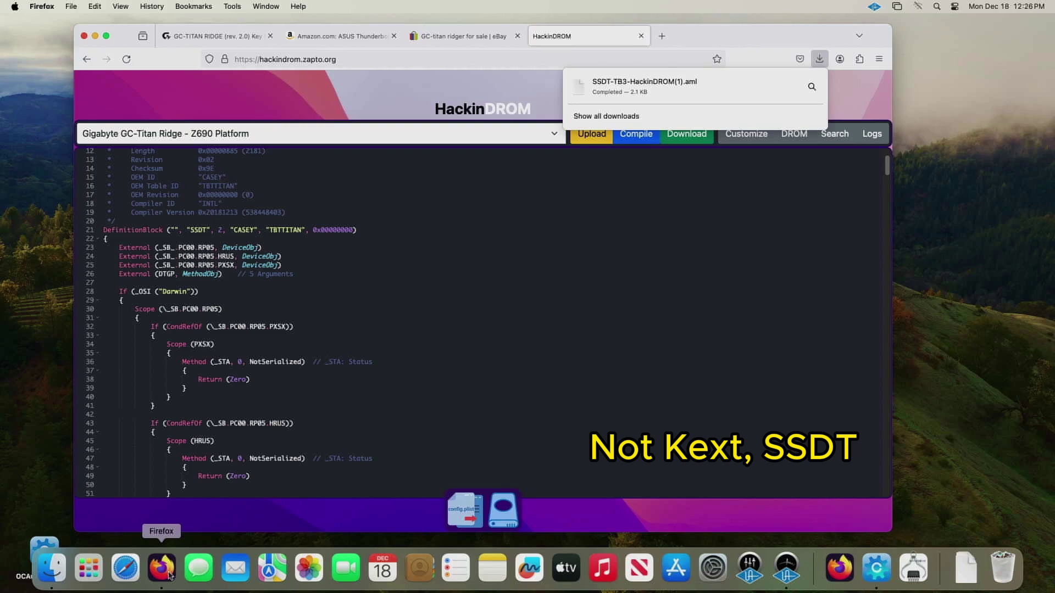
click(49, 546)
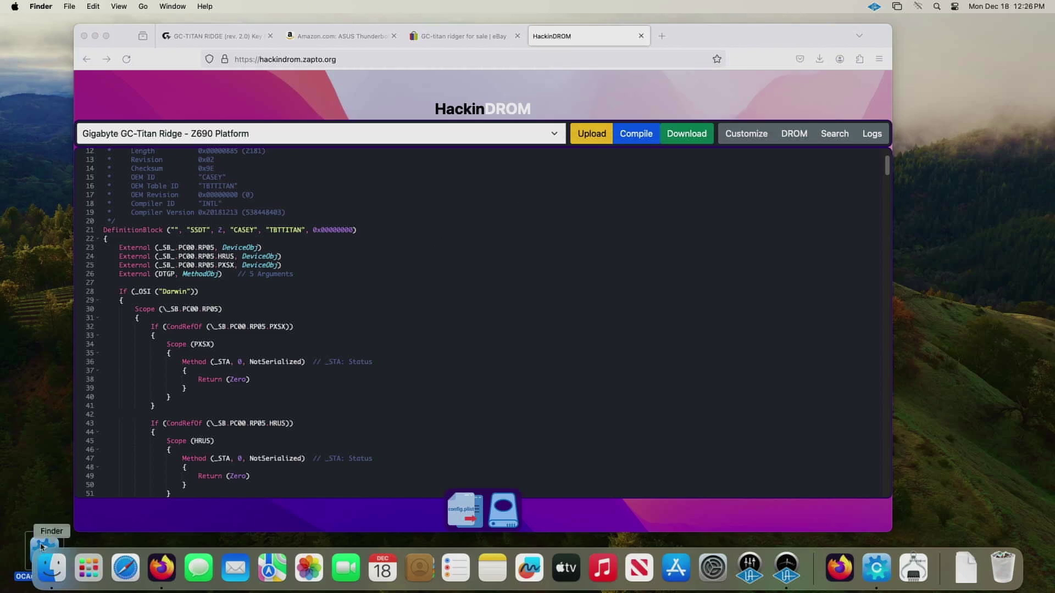
Launch OCAuxiliaryTools with /Volumes/EFI/EFI/OC/config.plist and review its ACPI Add list
drag(44, 547, 27, 460)
double_click(28, 461)
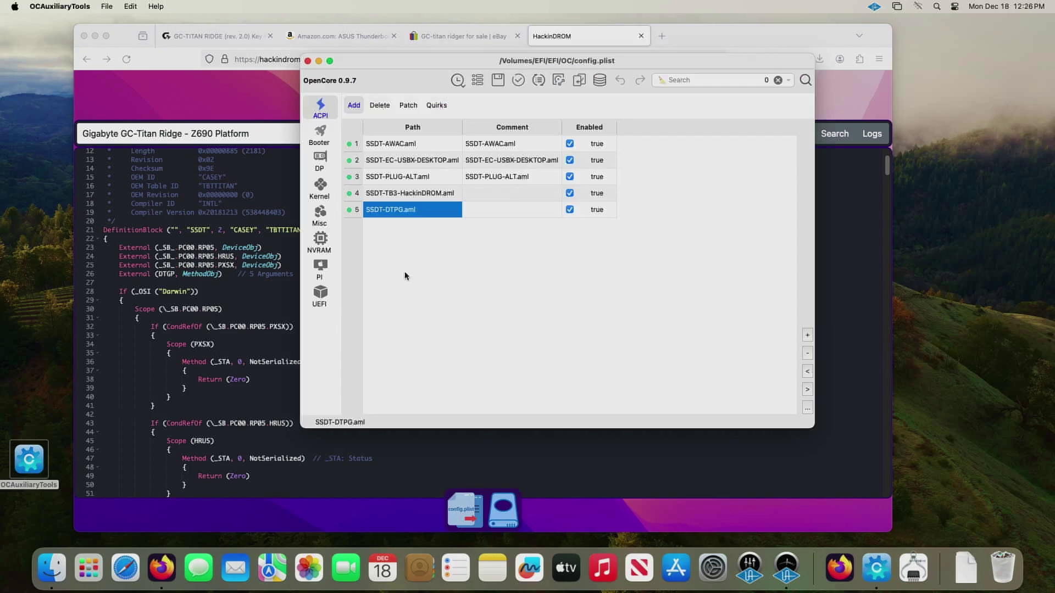
click(453, 285)
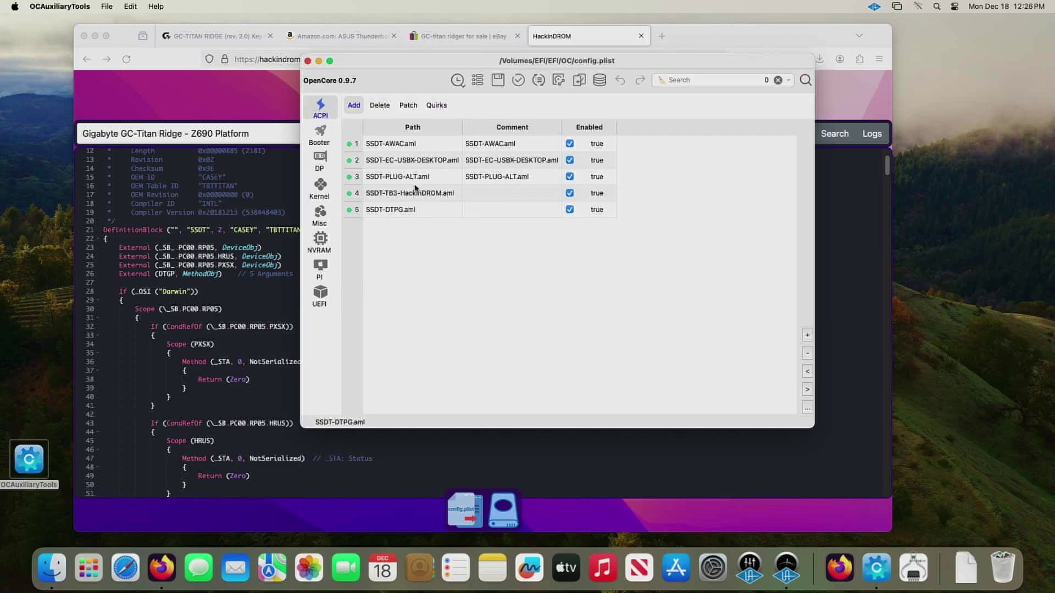
click(52, 35)
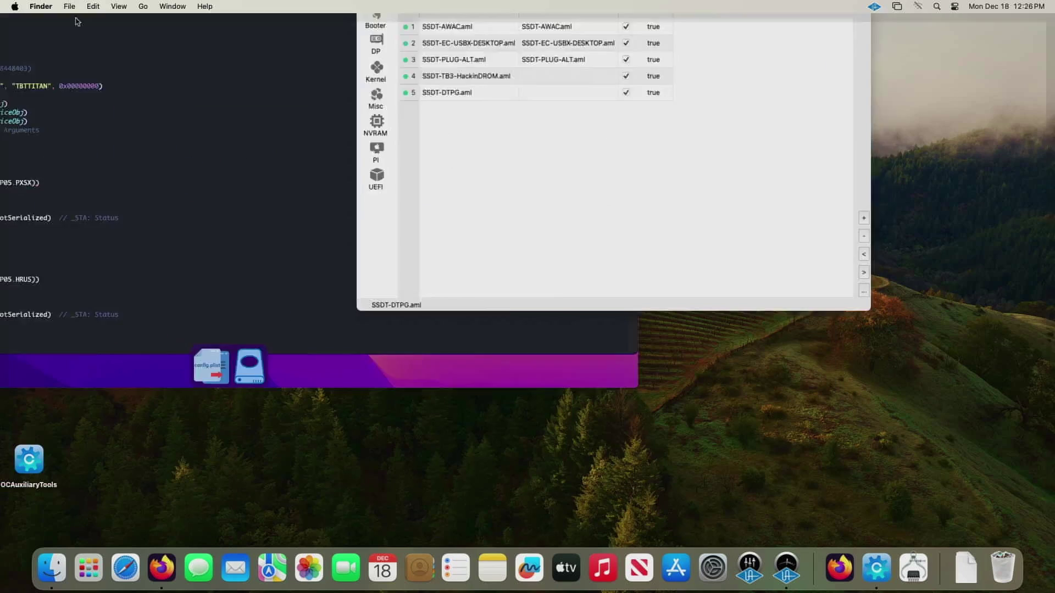
In Finder, browse from Computer into the EFI partition's efi/OC folder
click(144, 7)
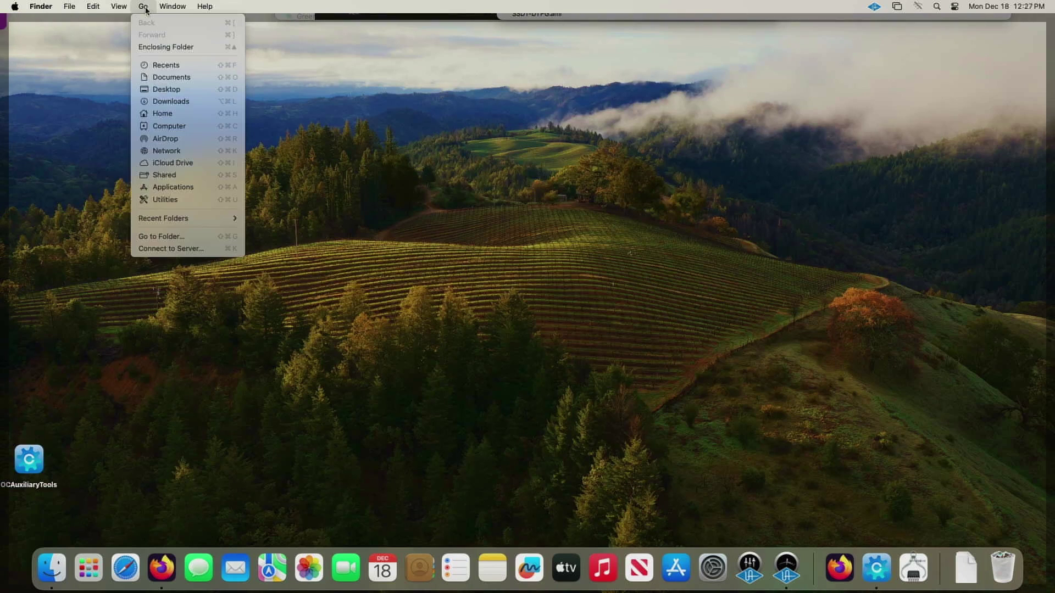
click(175, 126)
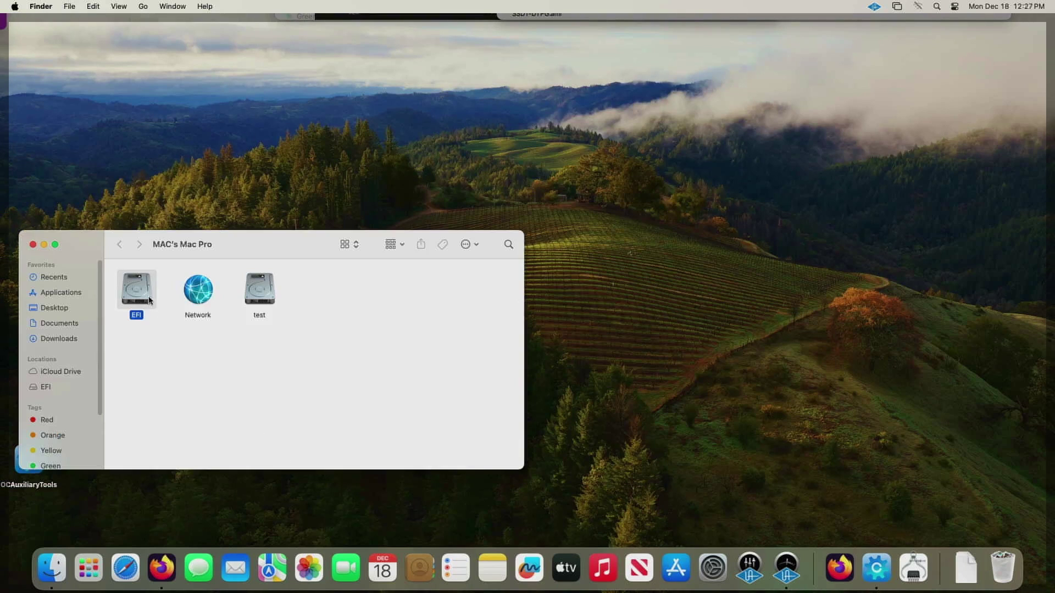
double_click(149, 299)
click(147, 298)
double_click(148, 298)
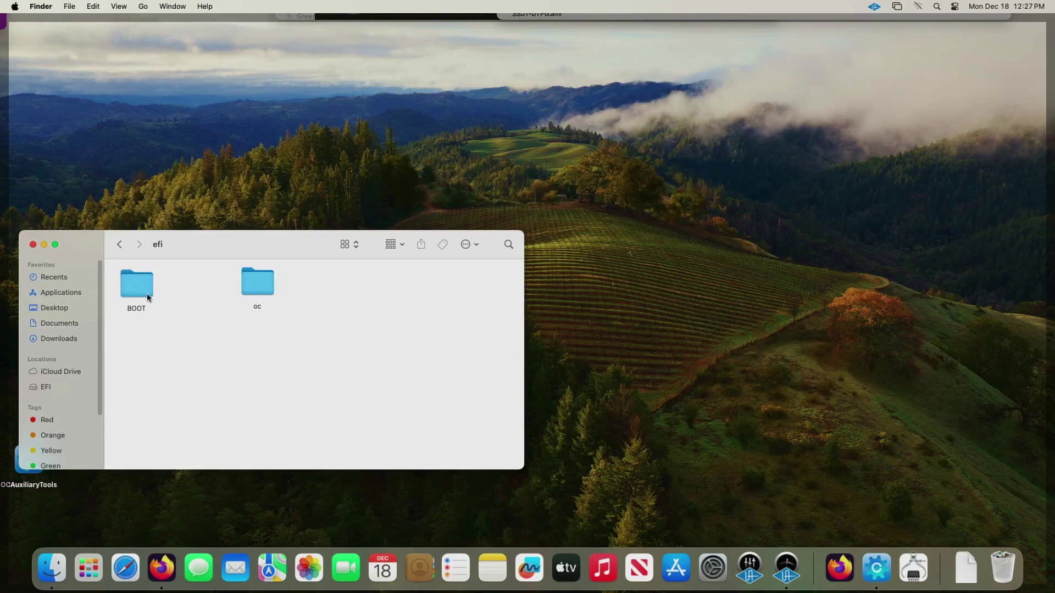
click(255, 282)
double_click(256, 283)
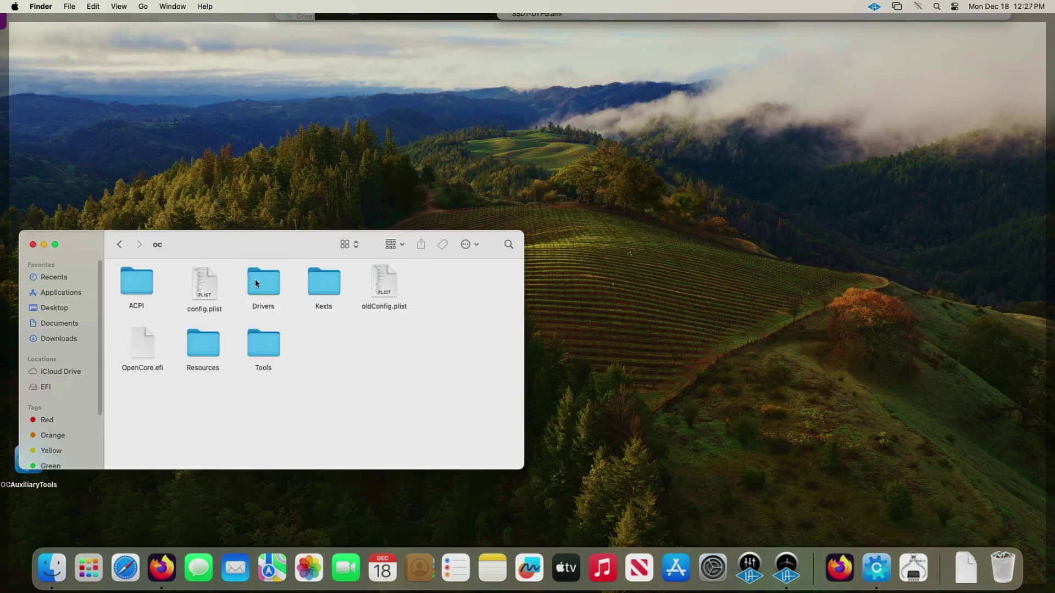
Open the ACPI folder and drag SSDT-DTPG.aml into the OCAuxiliaryTools ACPI Add table
click(138, 288)
double_click(140, 291)
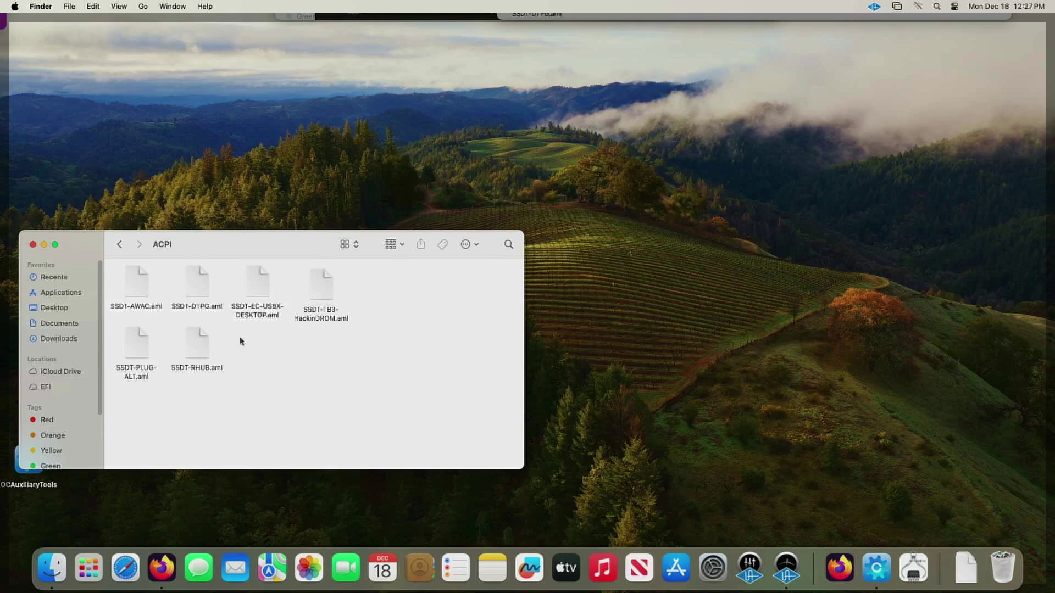
click(193, 308)
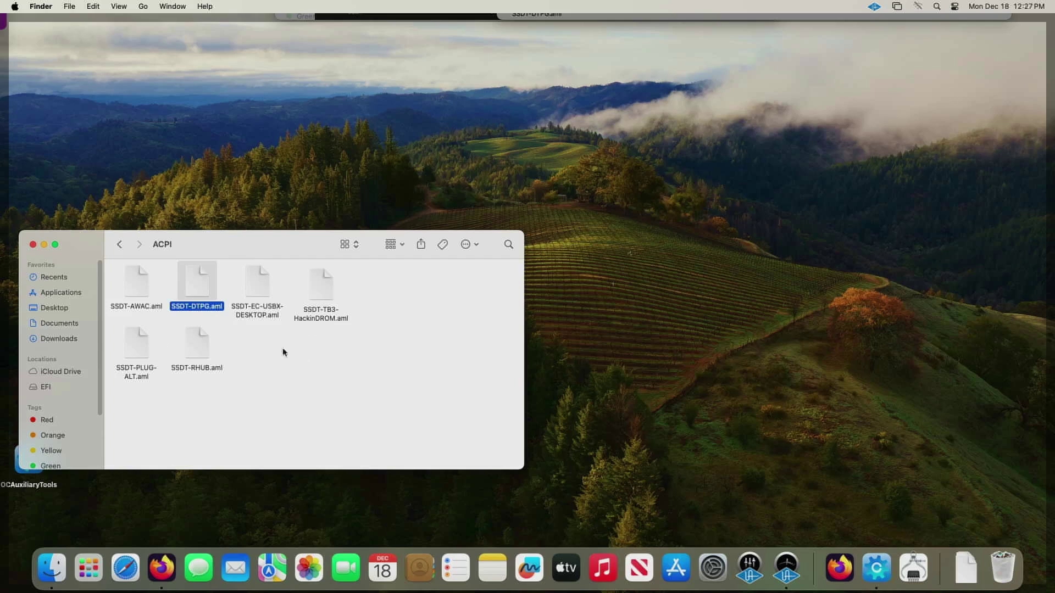
drag(530, 25, 549, 220)
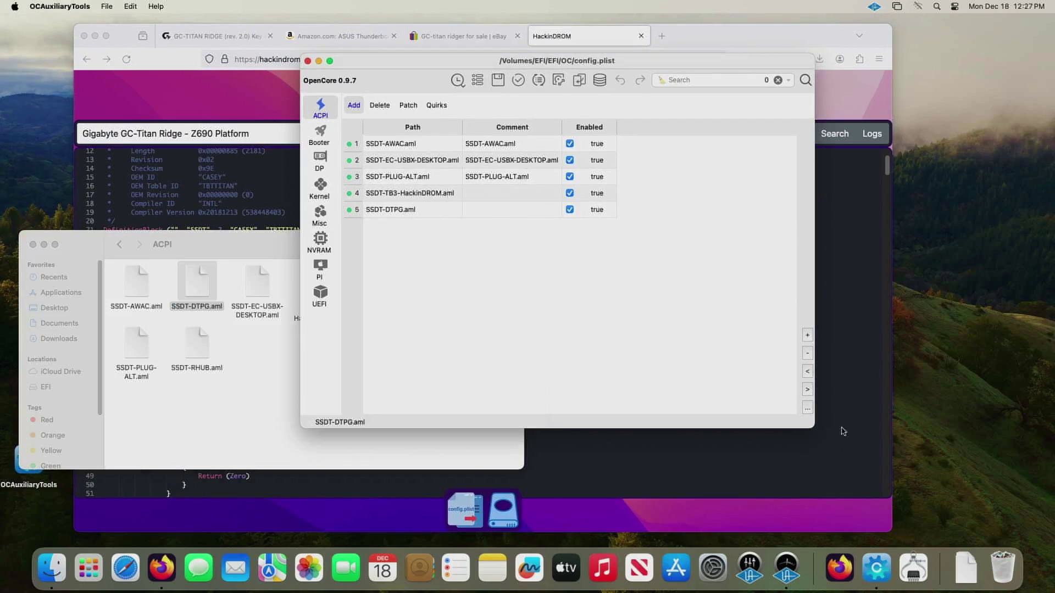
Add SSDT-DTPG.aml from EFI/OC/ACPI to the config's ACPI Add list with the + file picker
click(807, 336)
drag(647, 108, 777, 259)
click(780, 281)
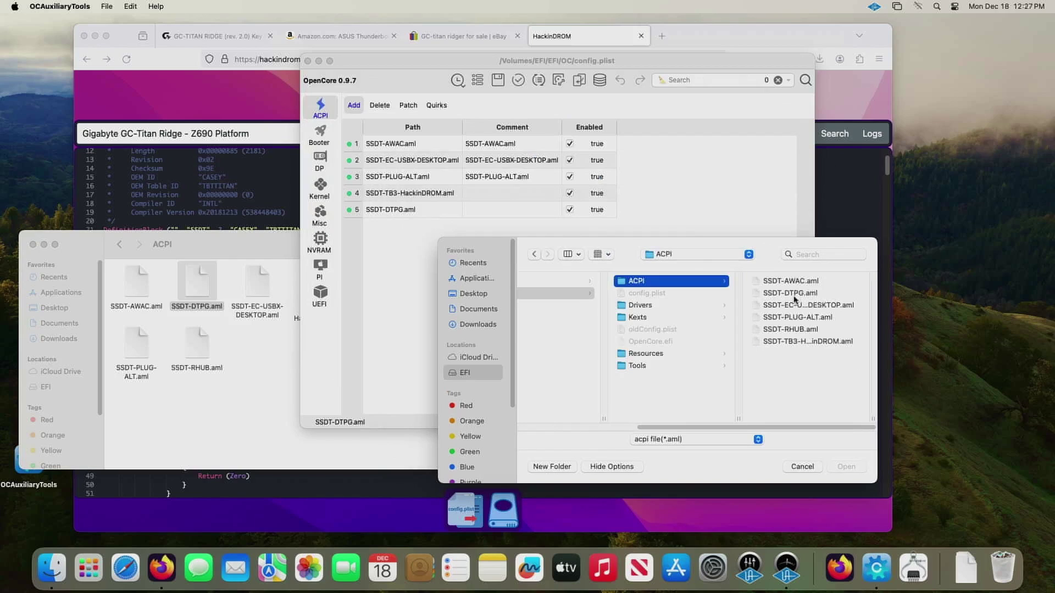
click(793, 293)
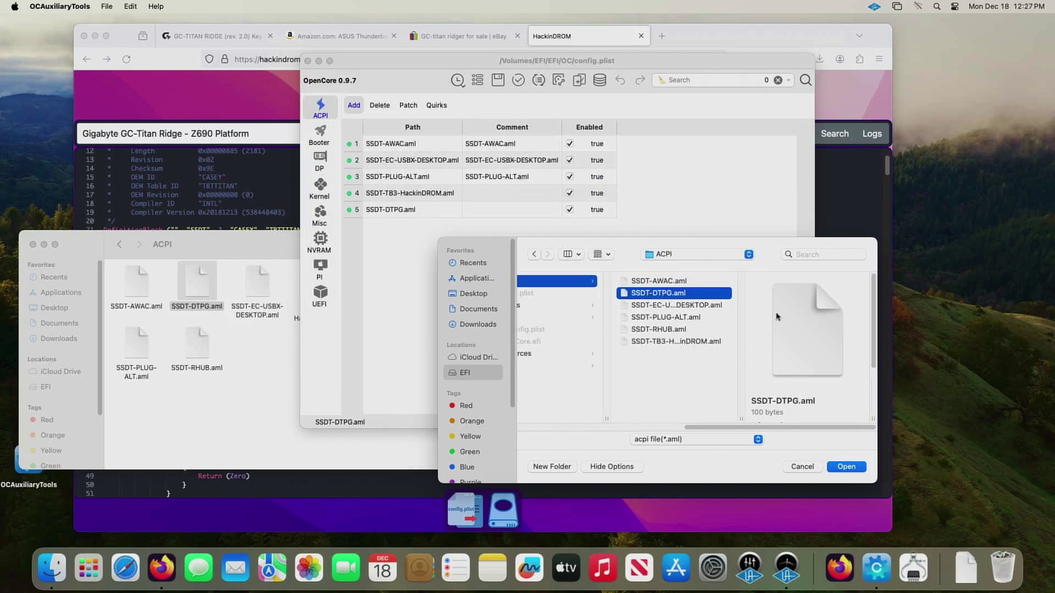
click(846, 468)
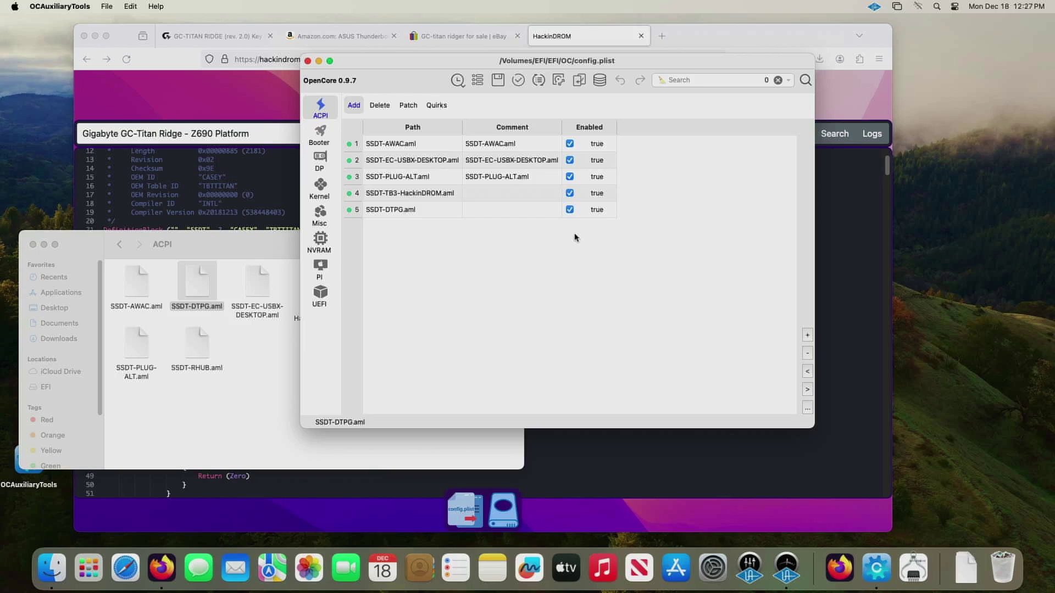
Close OCAuxiliaryTools, the ACPI folder window and the Applications window
click(308, 61)
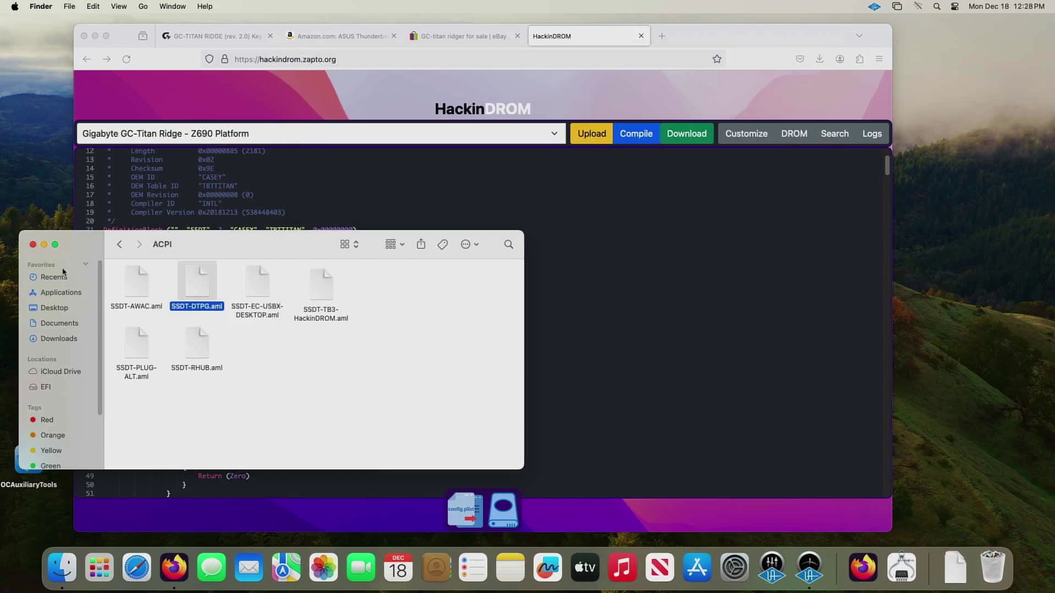
click(32, 245)
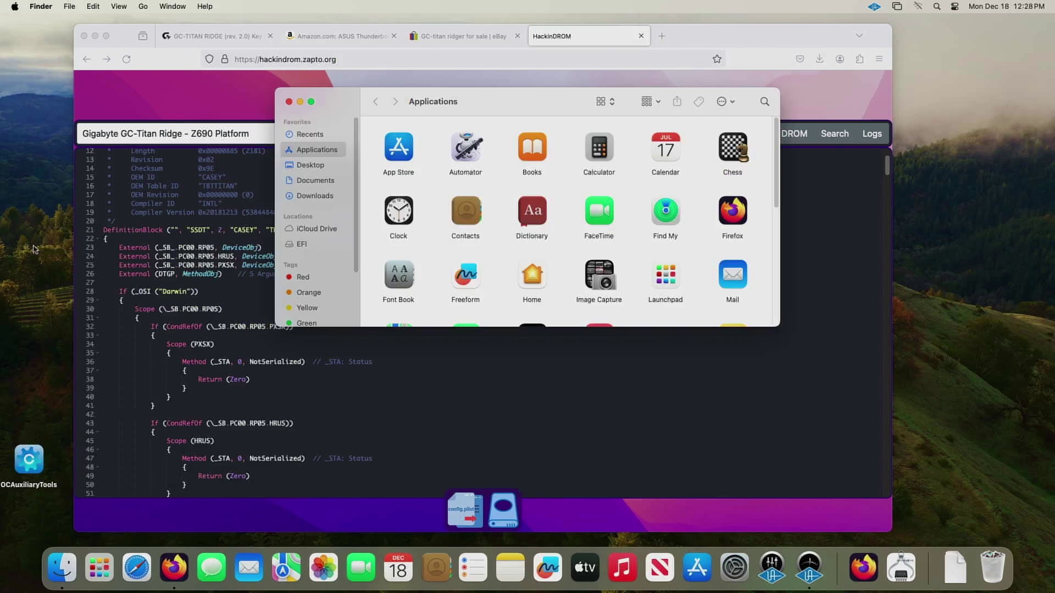
click(288, 102)
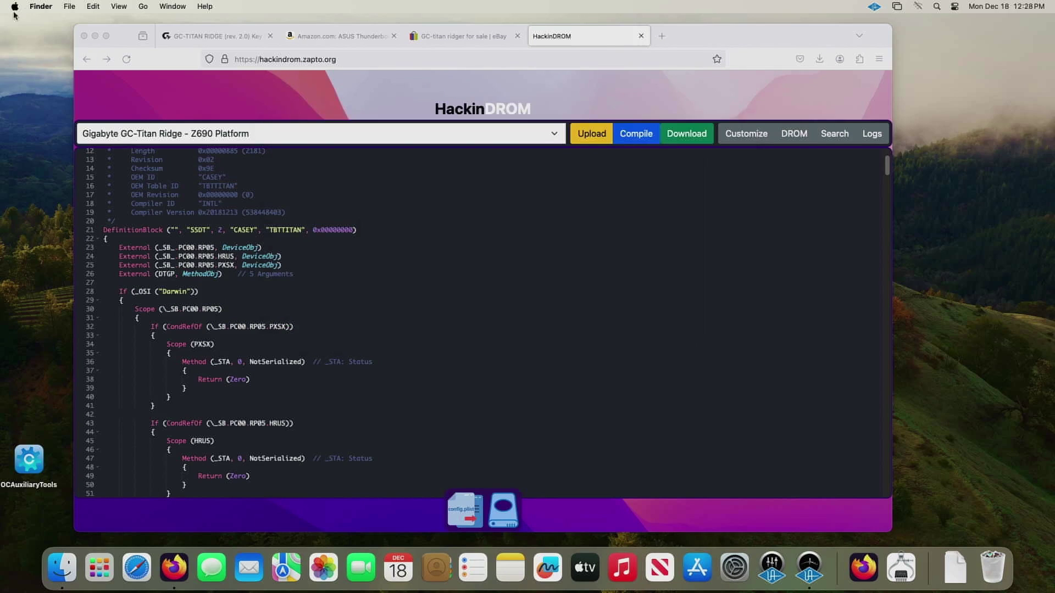
Restart the Mac from the Apple menu and confirm the restart
click(15, 7)
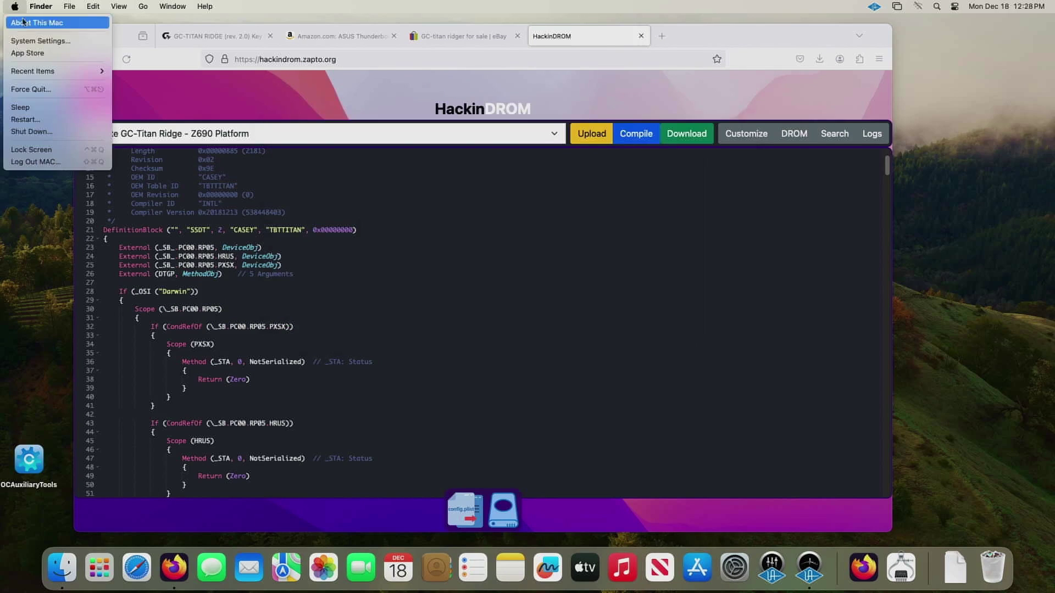
click(48, 120)
click(612, 204)
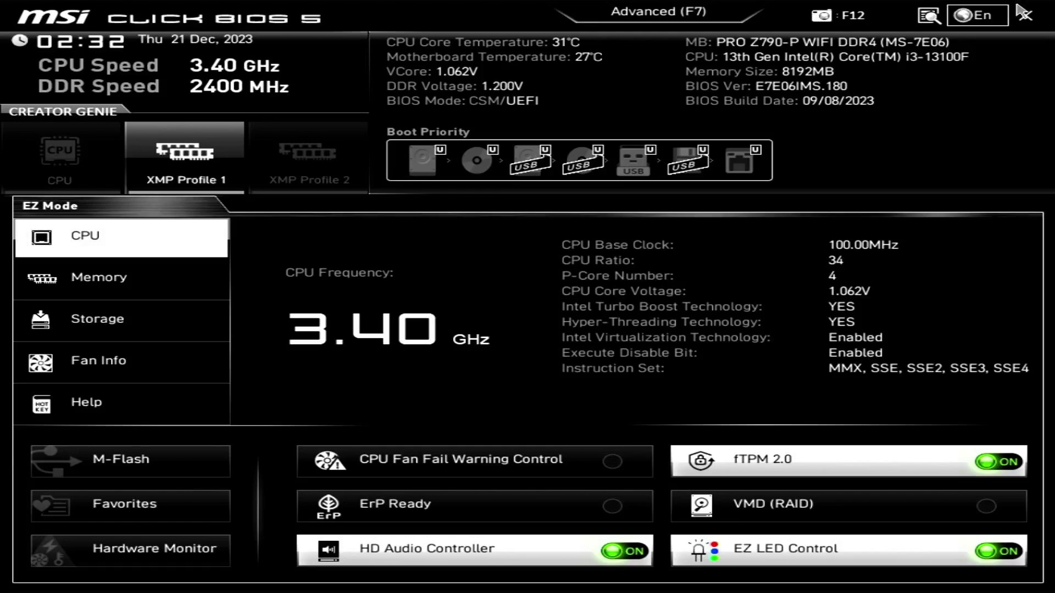
Switch the BIOS to Advanced mode with F7, check System Status, then highlight Advanced in Settings
key(F7)
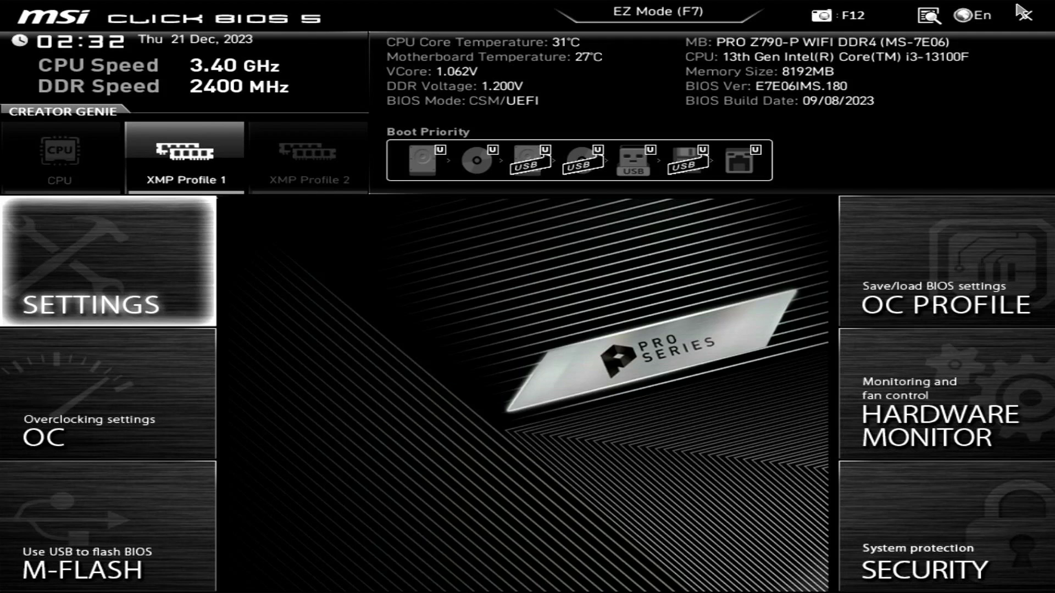
key(Return)
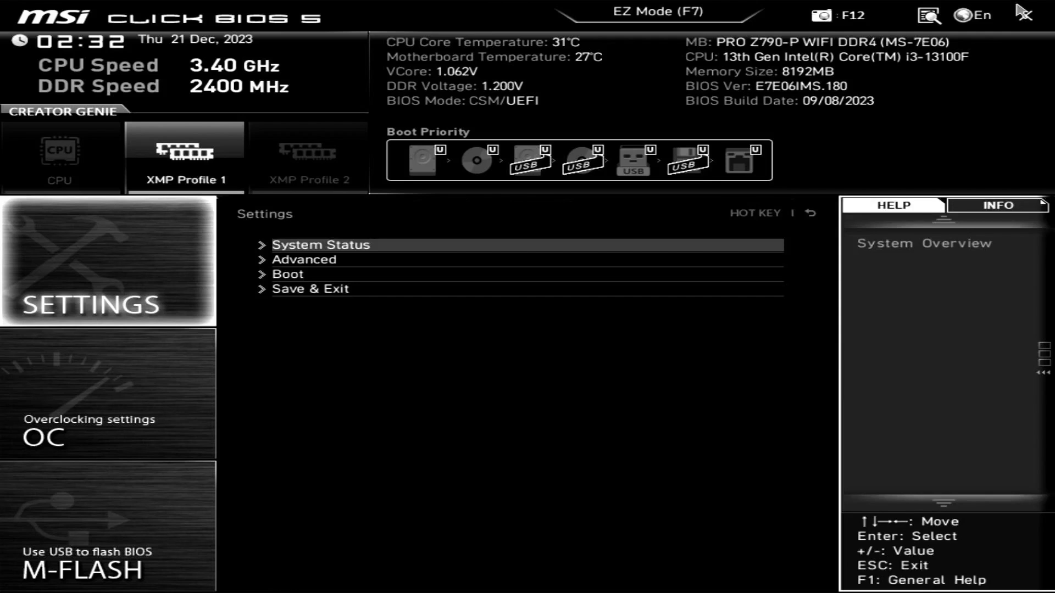
key(Return)
key(Down)
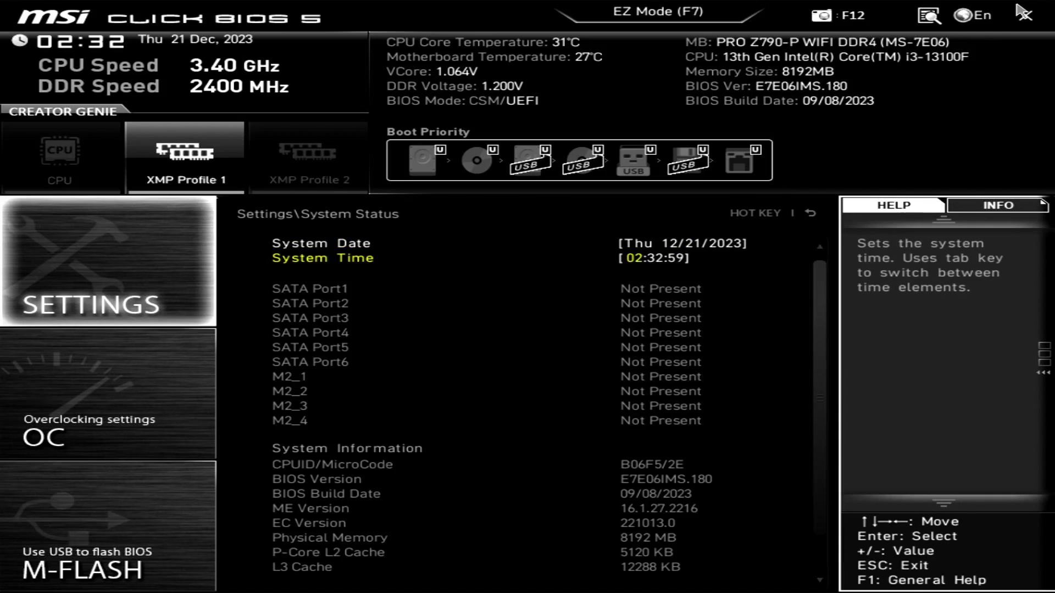
key(Up)
key(Down)
key(Escape)
key(Down)
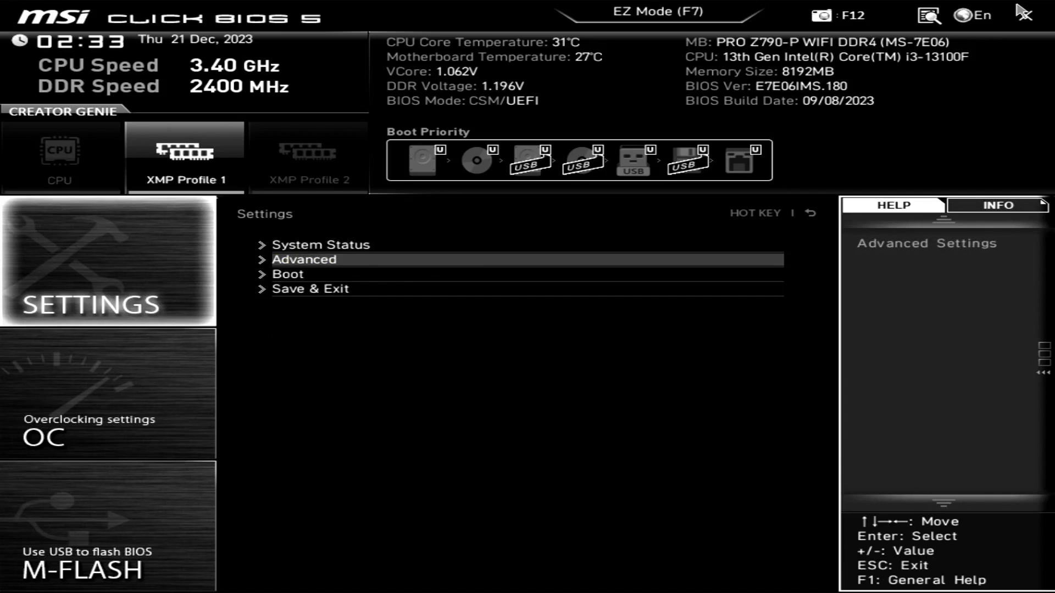
Set Re-Size BAR Support to Disabled in Advanced > PCIe/PCI Sub-system Settings
key(Return)
key(Return)
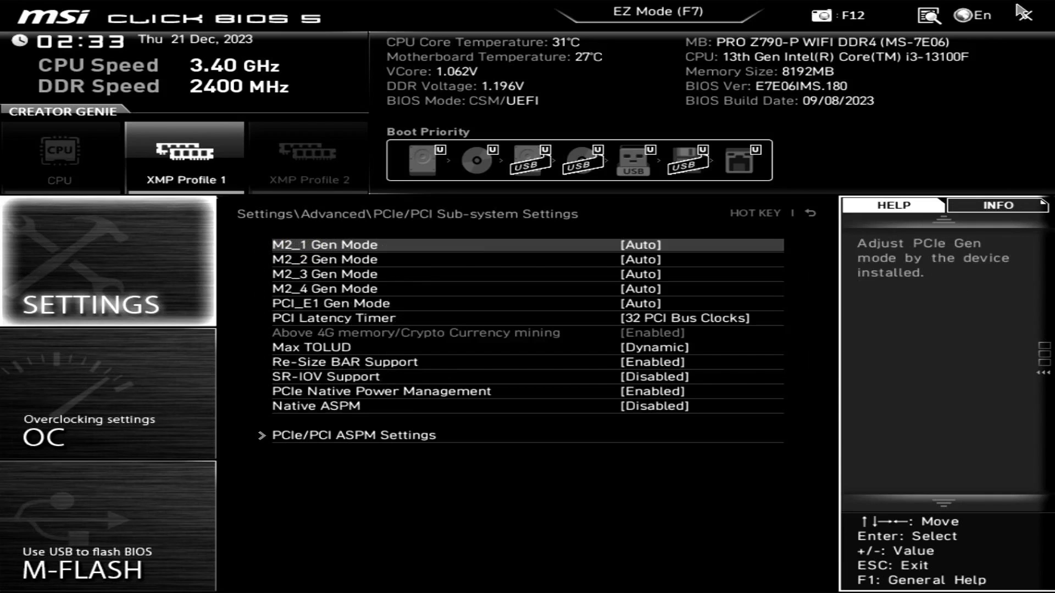
key(Escape)
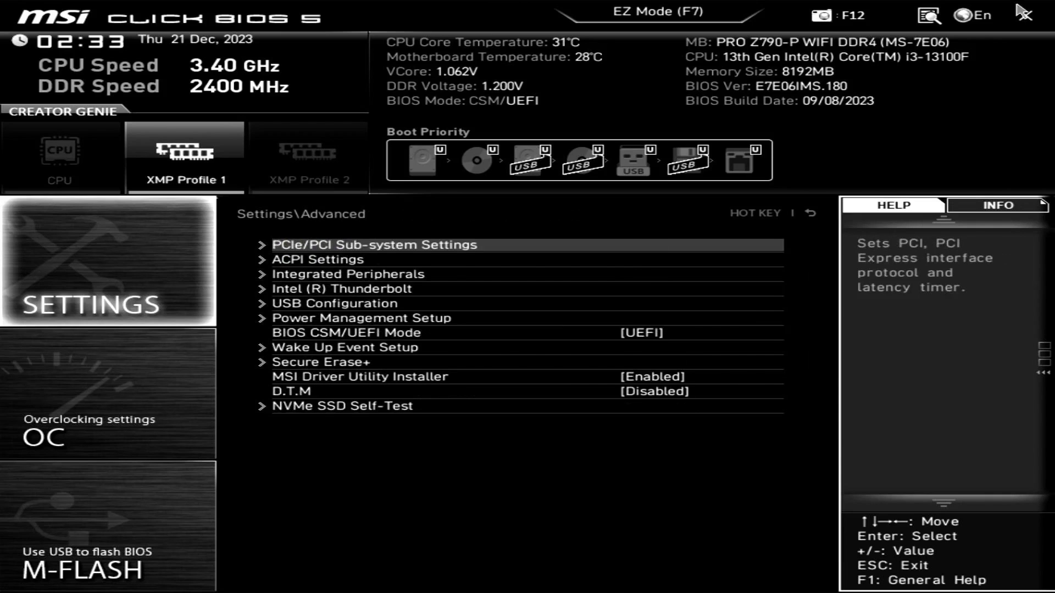
key(Return)
key(Down)
key(Down)
key(Down)
key(Down)
key(Down)
key(Down)
key(Down)
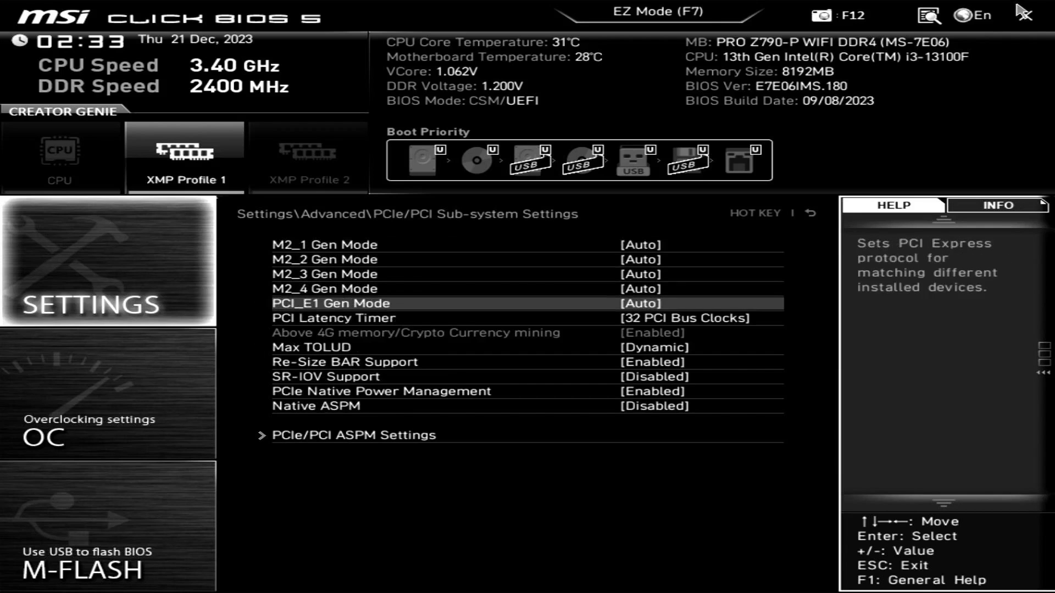
key(Return)
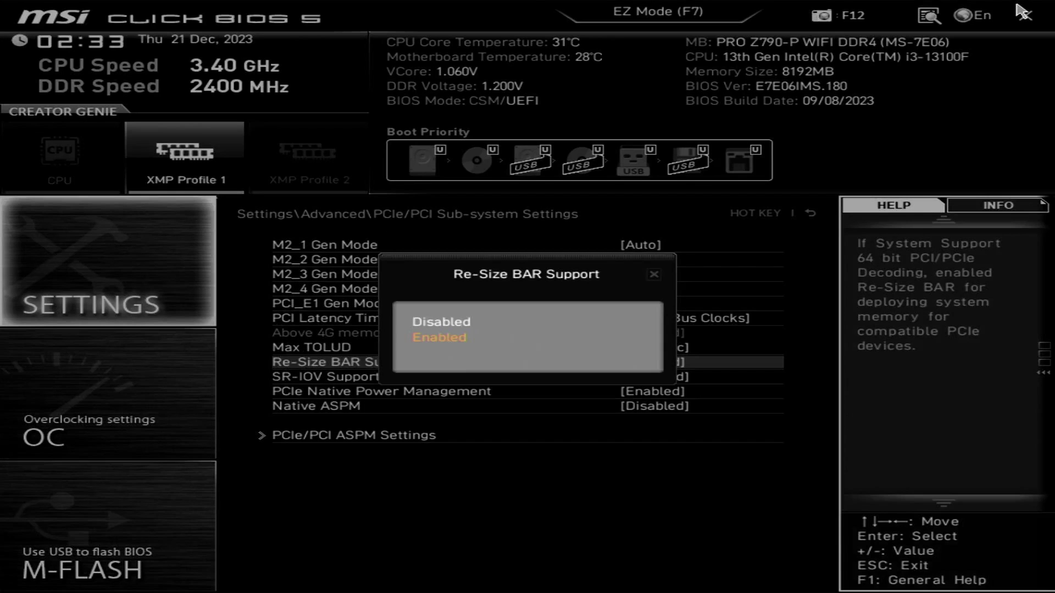
key(Up)
key(Return)
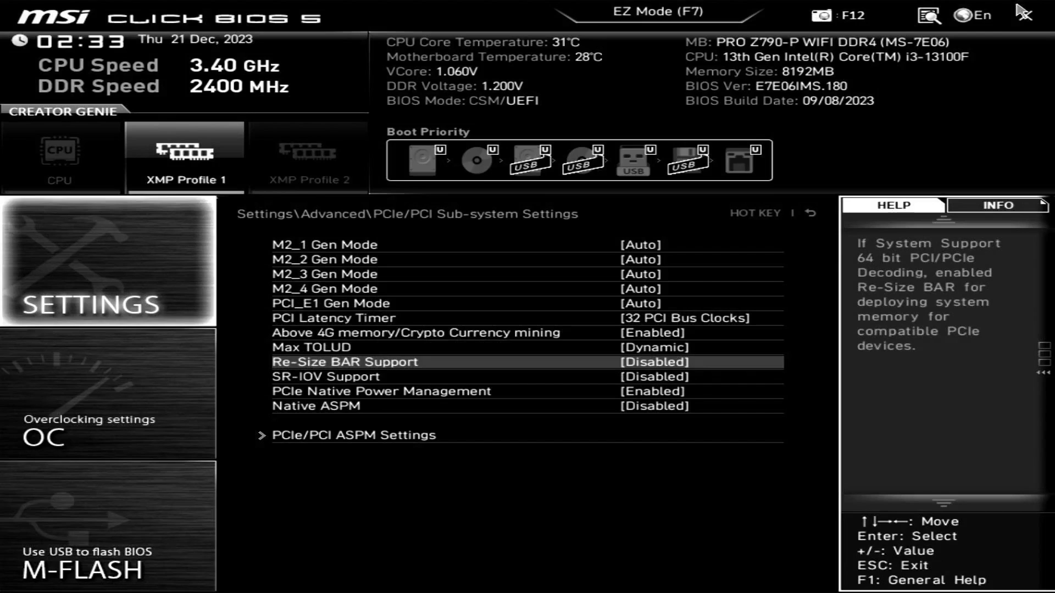
key(Up)
key(Up)
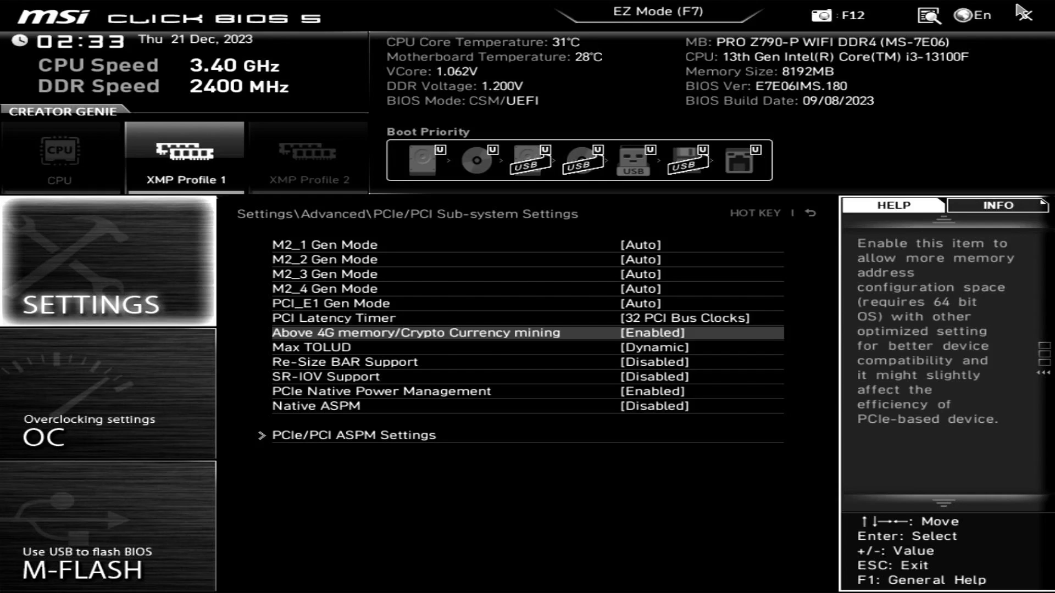
key(Escape)
key(Down)
Open Integrated Peripherals and set VGA Detection to Ignore
key(Return)
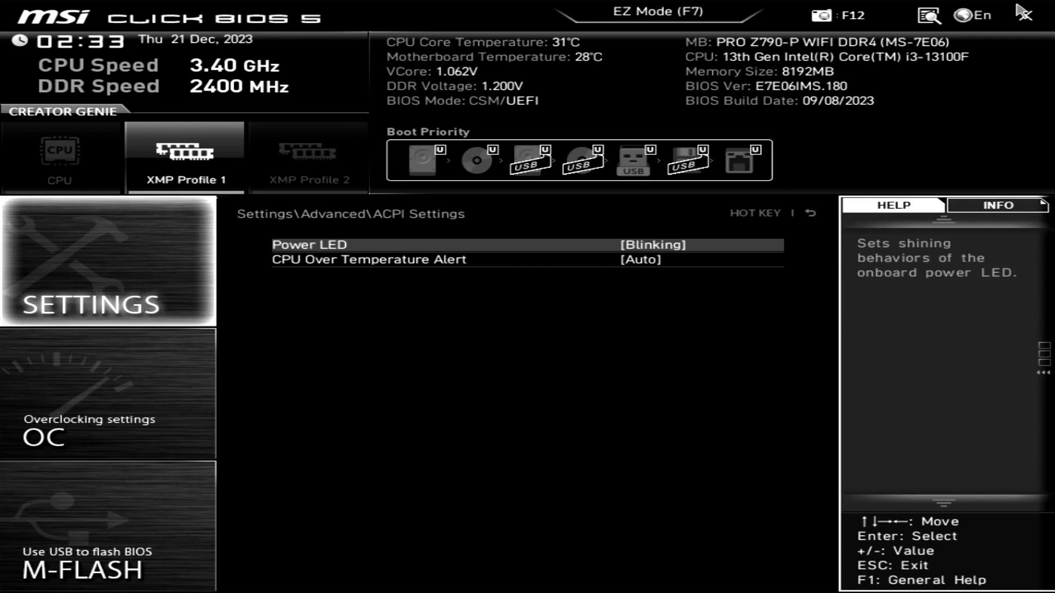
key(Escape)
key(Down)
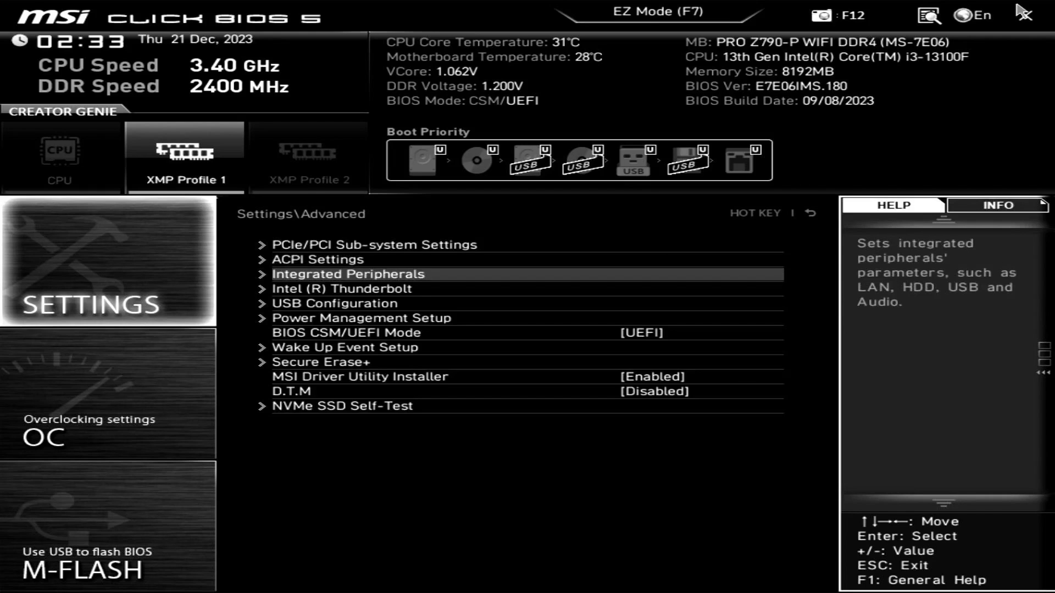
key(Return)
key(Return)
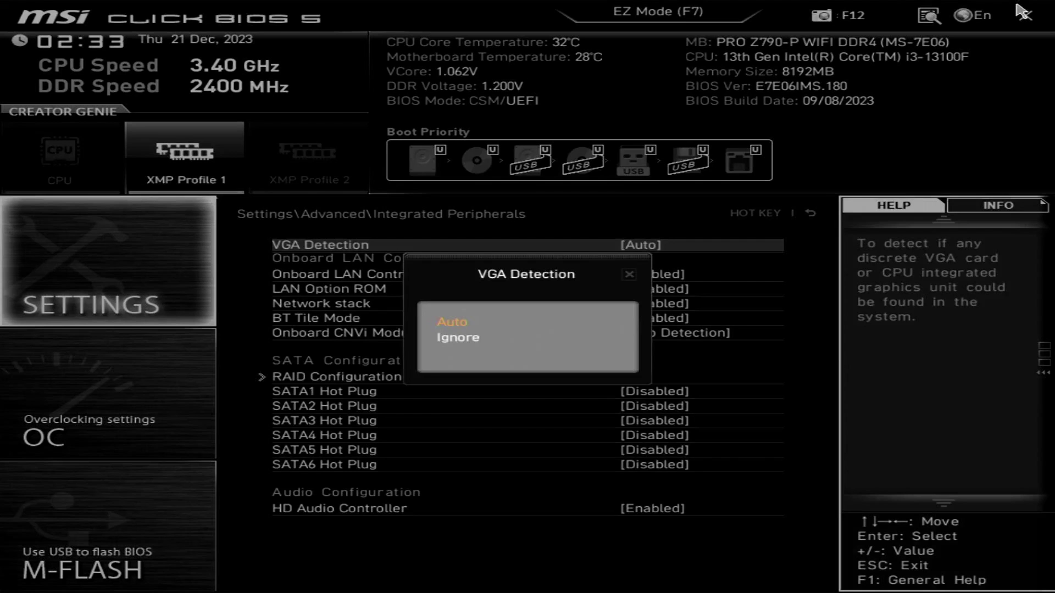
key(Down)
key(Return)
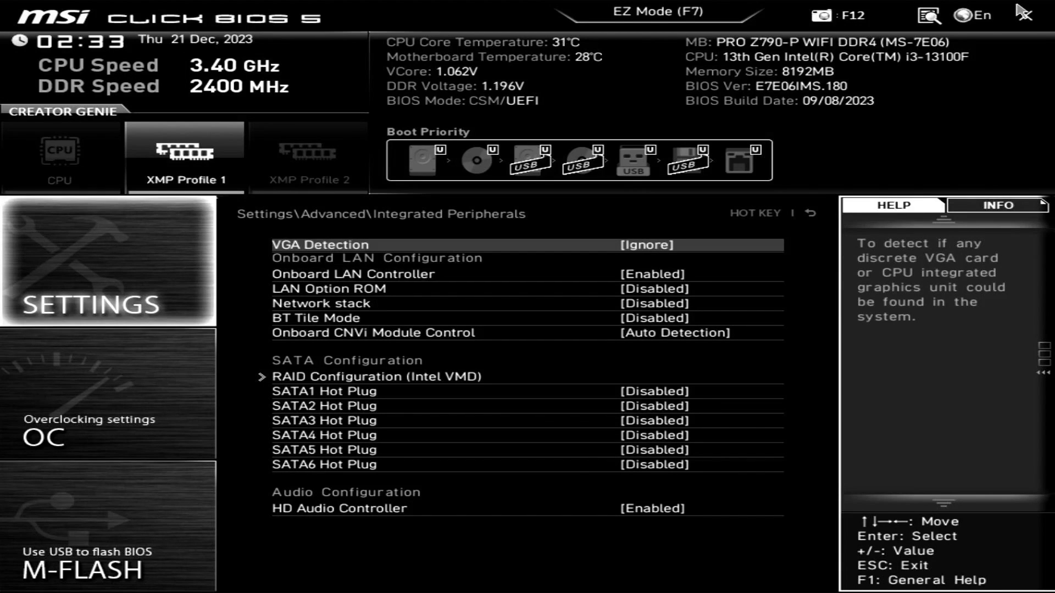
Review the remaining peripheral options, from SATA Hot Plug to CNVi, and return to Advanced
key(Down)
key(Down)
key(Down)
key(Down)
key(Down)
key(Down)
key(Down)
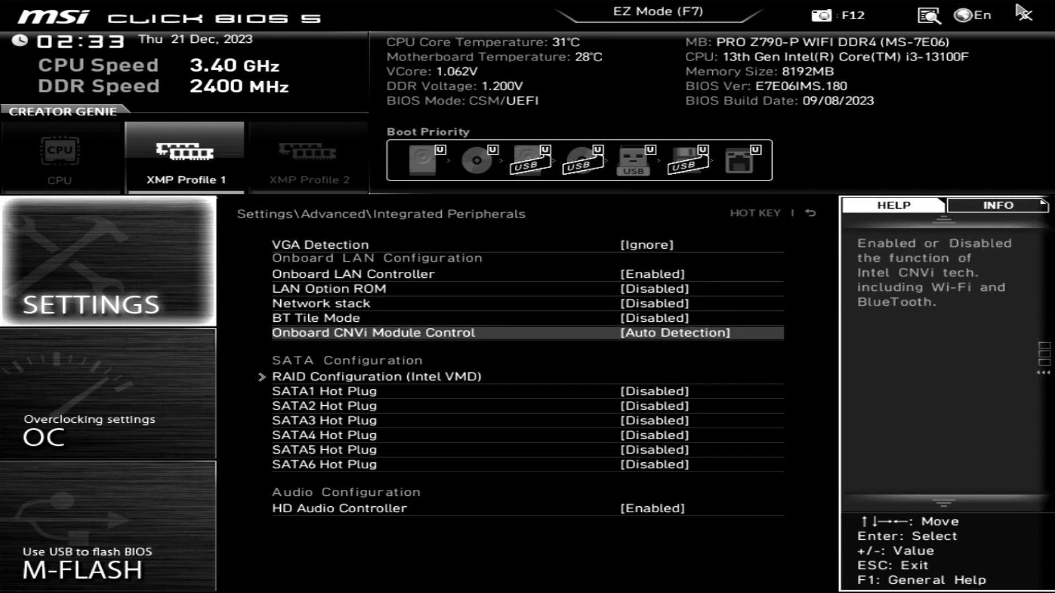
key(Down)
key(Down)
key(Down)
key(Down)
key(Down)
key(Down)
key(Down)
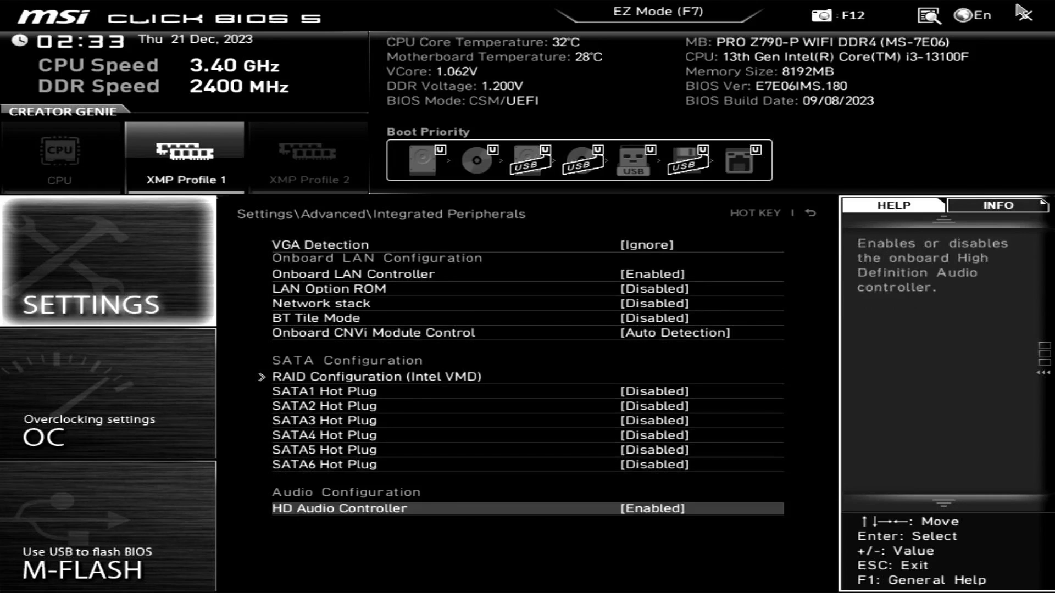
key(Up)
key(Up)
key(Up)
key(Up)
key(Up)
key(Up)
key(Up)
key(Up)
key(Up)
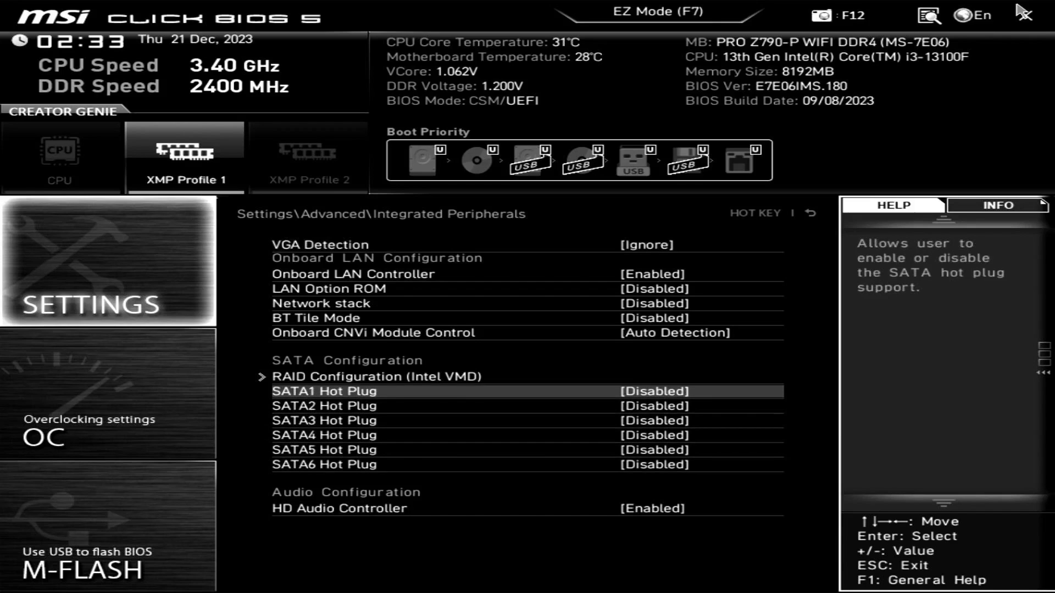
key(Up)
key(Down)
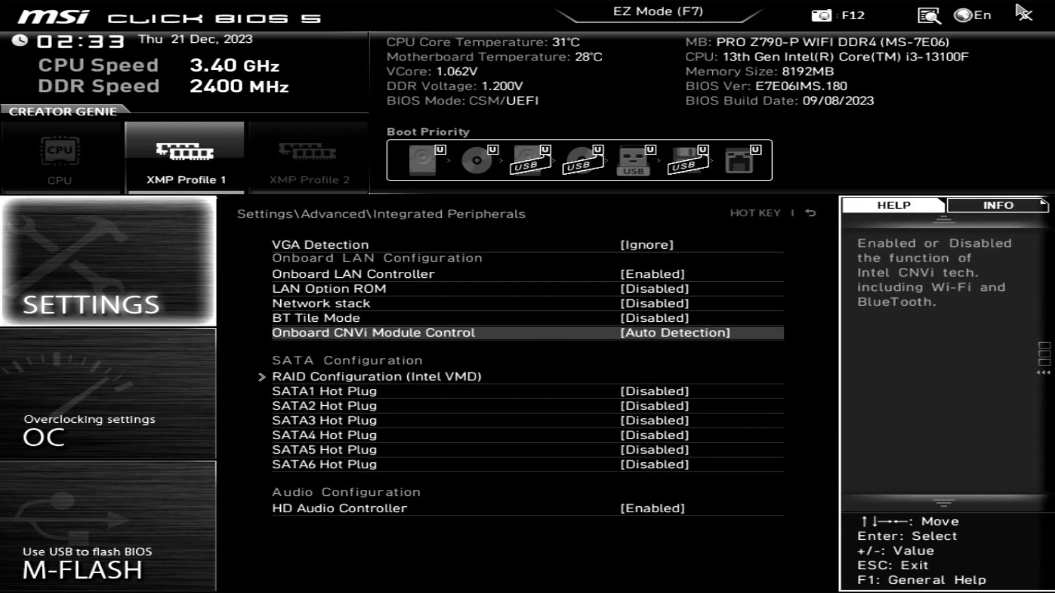
key(Escape)
Set Discrete Thunderbolt(TM) Support to Enabled on the Intel (R) Thunderbolt page
key(Down)
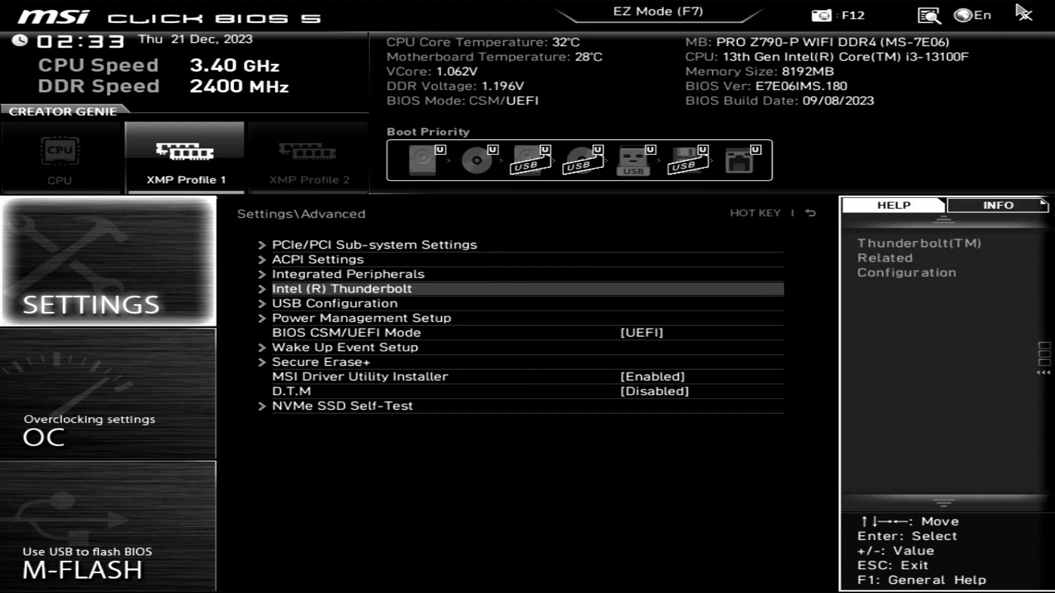
key(Return)
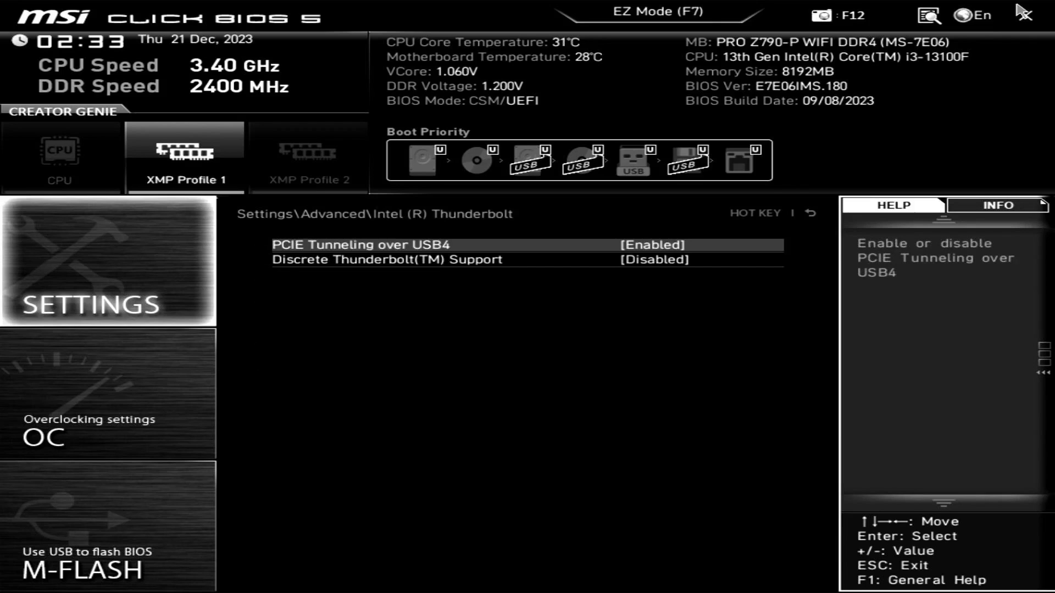
key(Down)
key(Return)
key(Down)
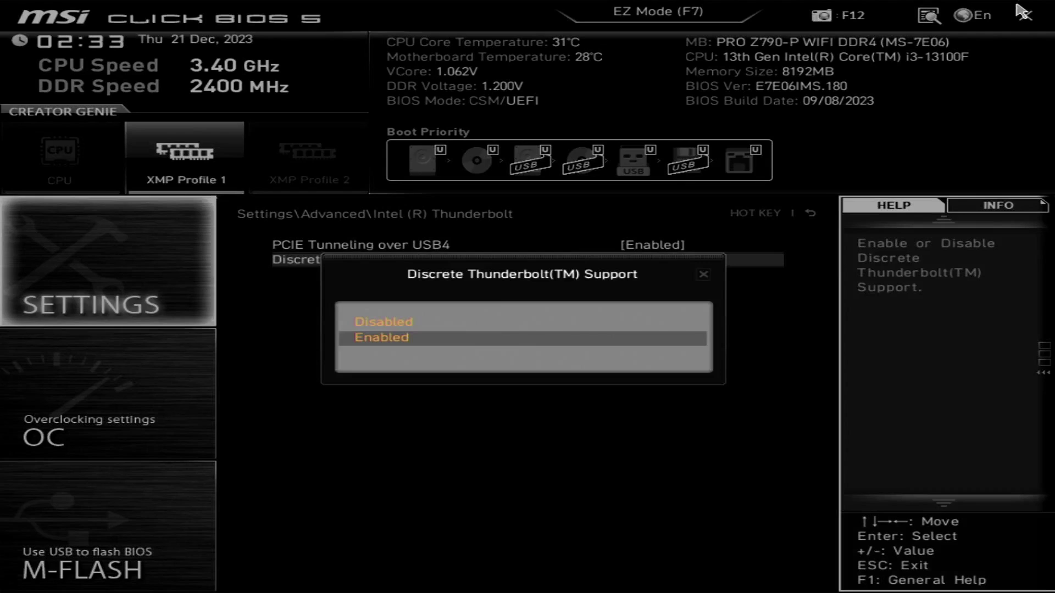
key(Return)
Enable the GPIO filter under Discrete Thunderbolt(TM) Configuration, then go back to the Thunderbolt page
key(Down)
key(Down)
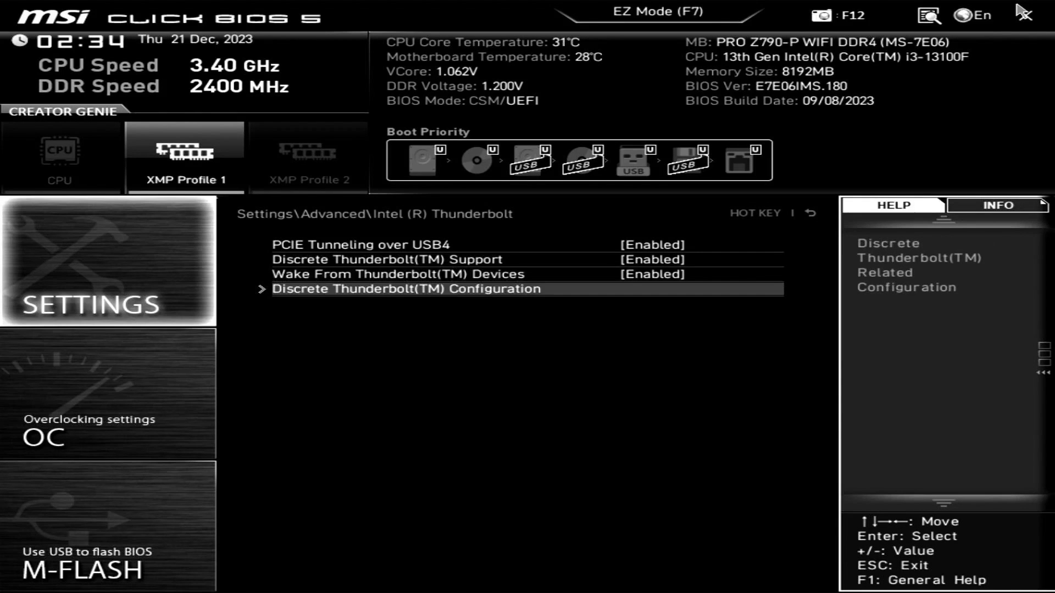
key(Return)
key(Down)
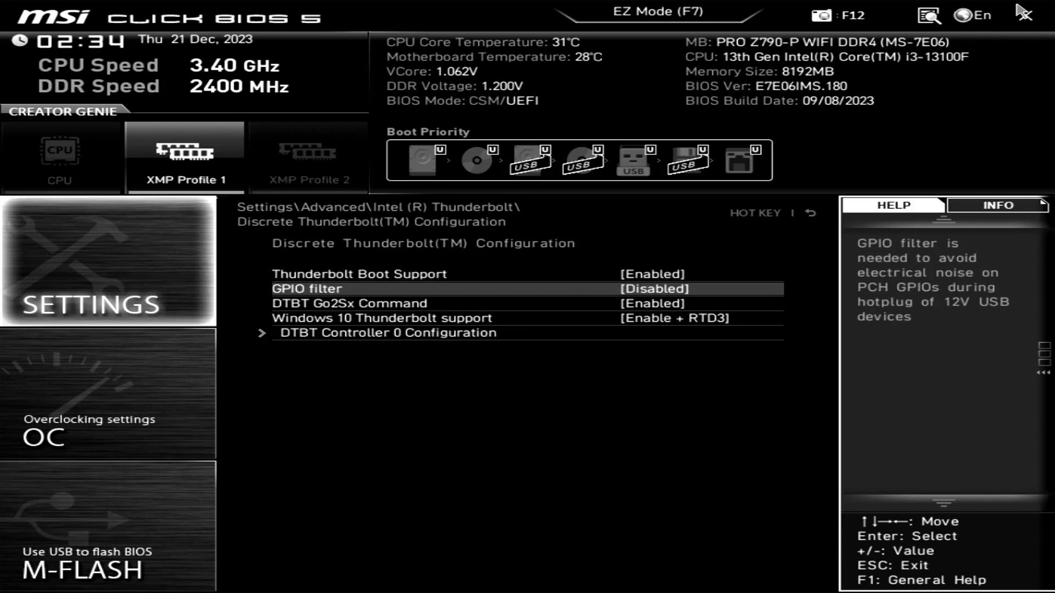
key(Return)
key(Down)
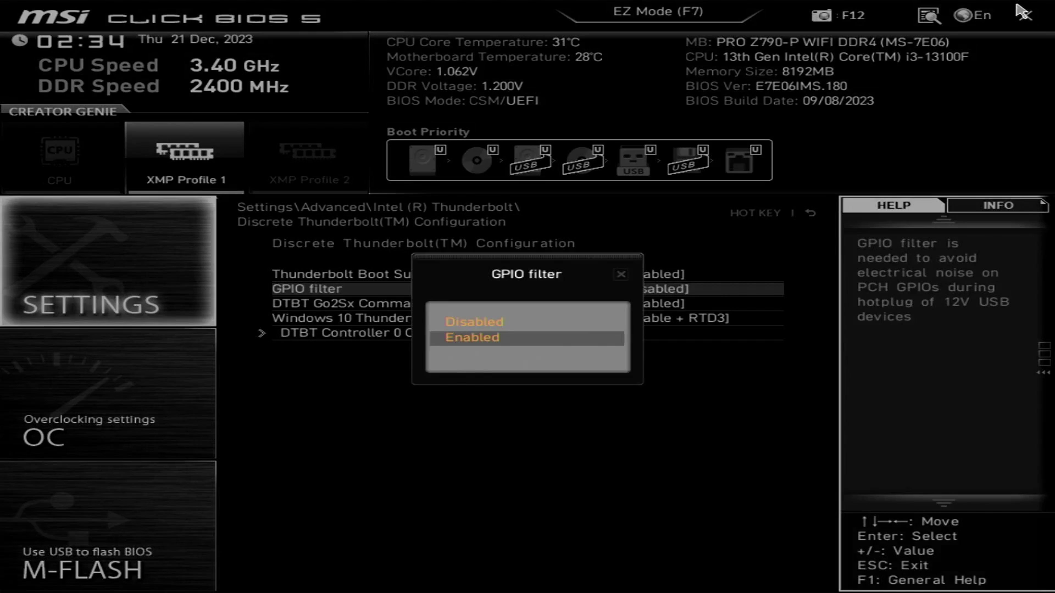
key(Return)
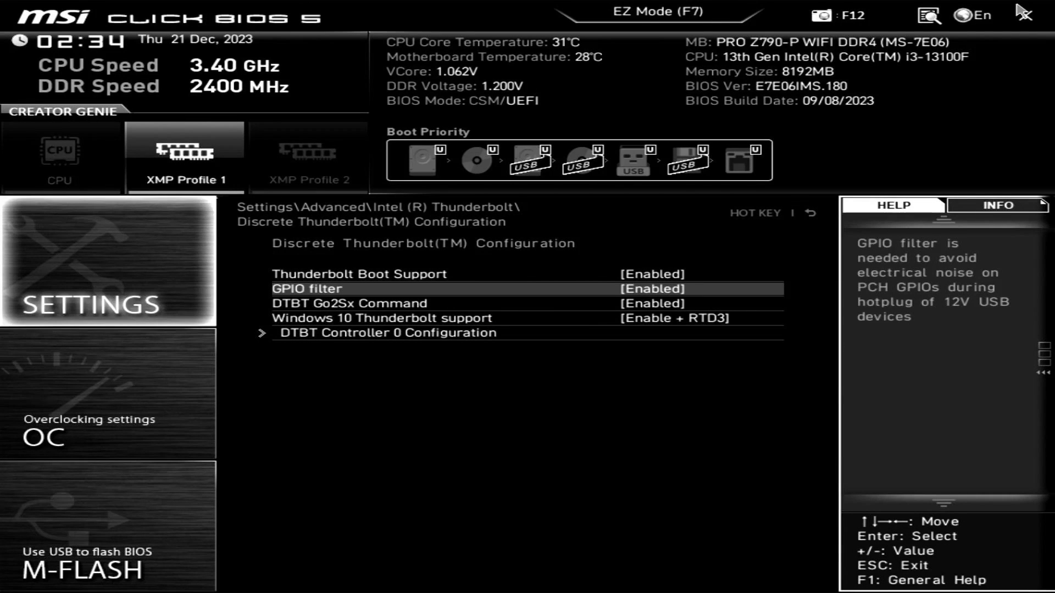
key(Down)
key(Down)
key(Up)
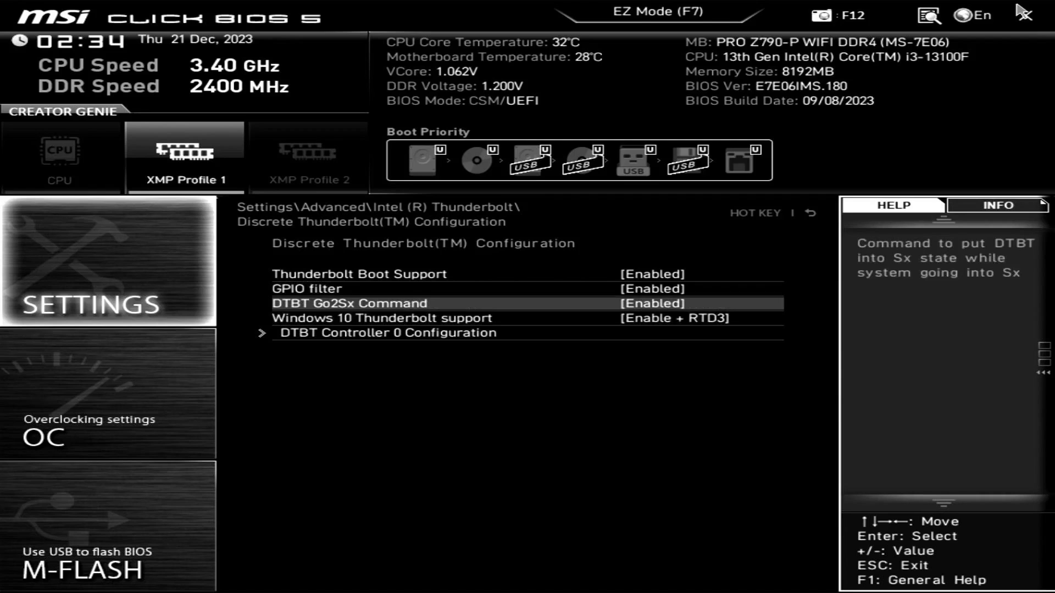
key(Up)
key(Up)
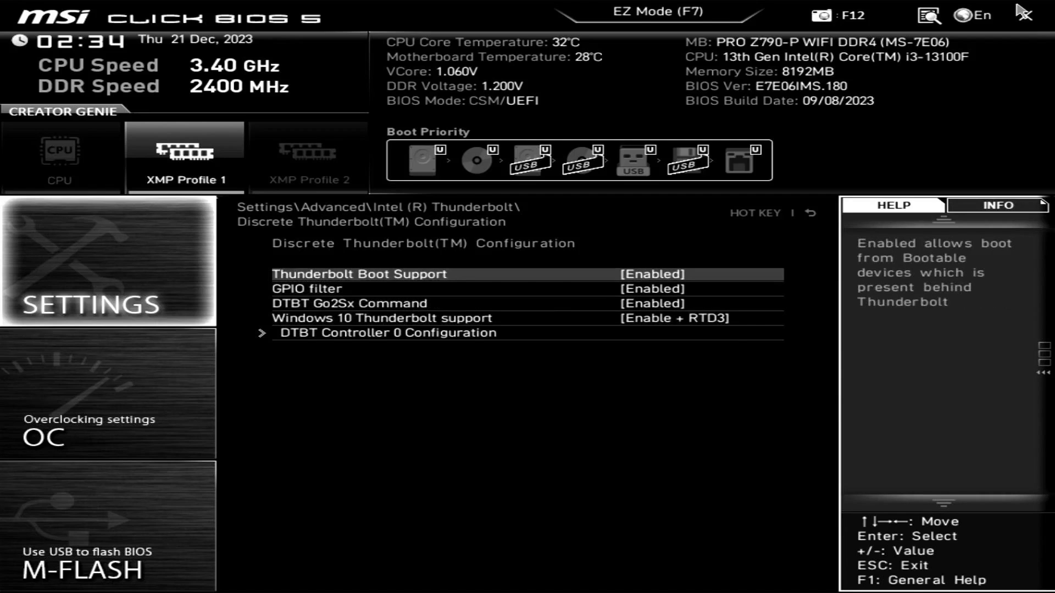
key(Escape)
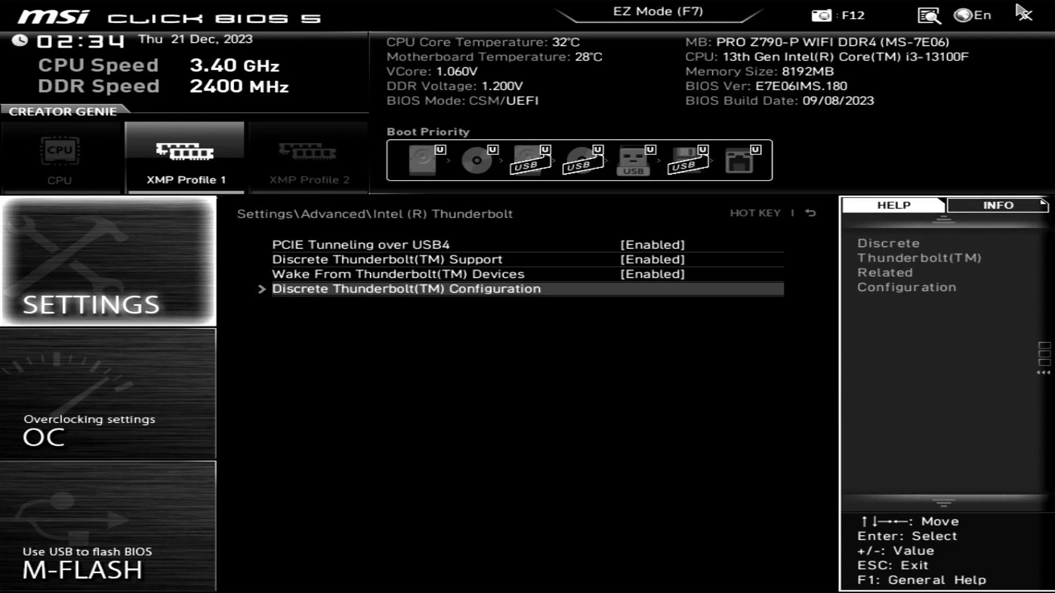
key(Up)
key(Up)
key(Up)
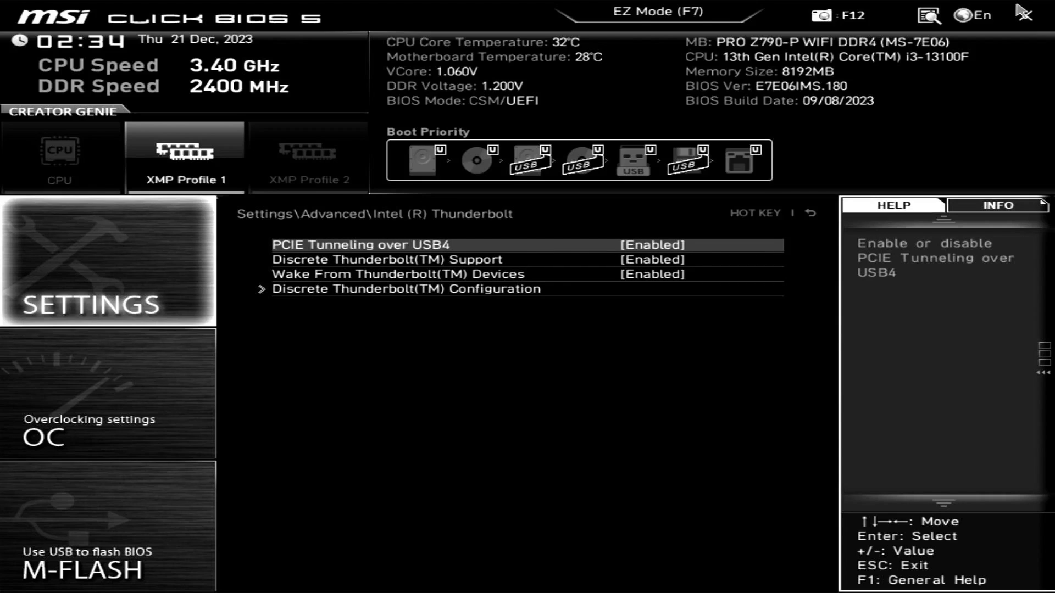
Check USB Configuration, scan the Advanced entries down to NVMe SSD Self-Test, then exit to Settings
key(Escape)
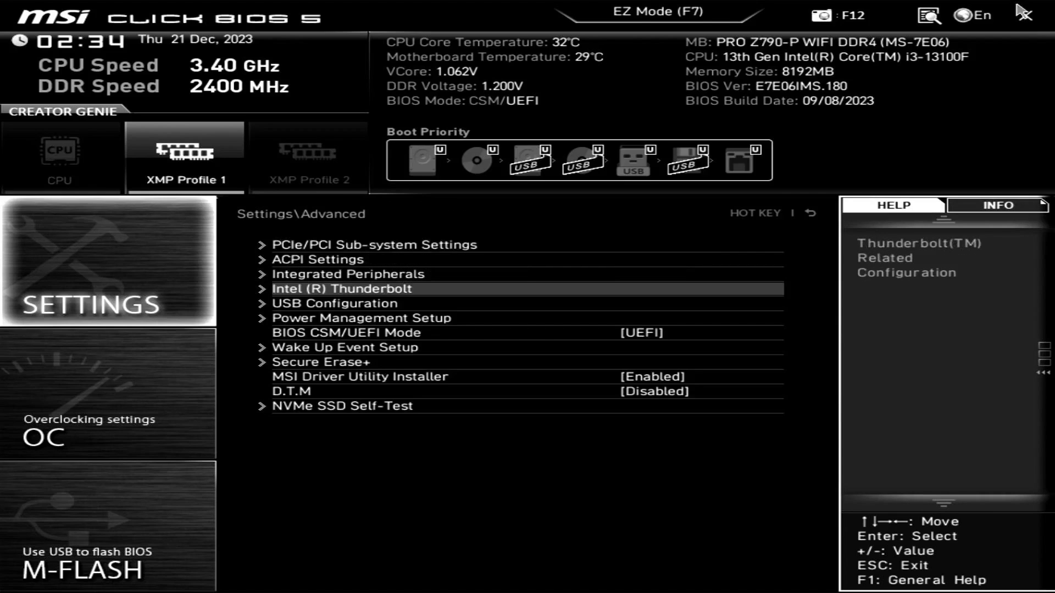
key(Down)
key(Return)
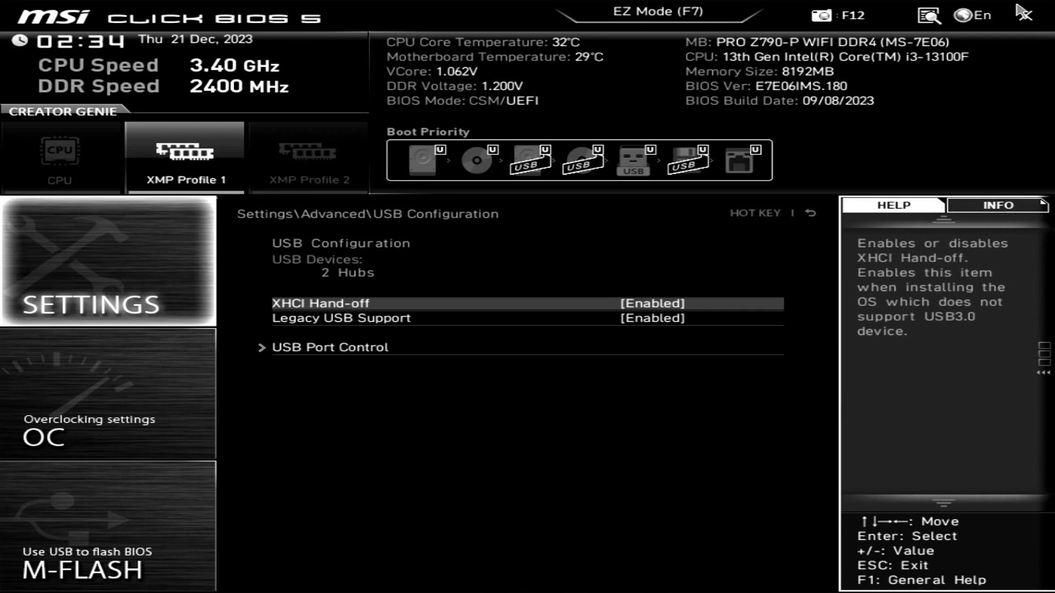
key(Escape)
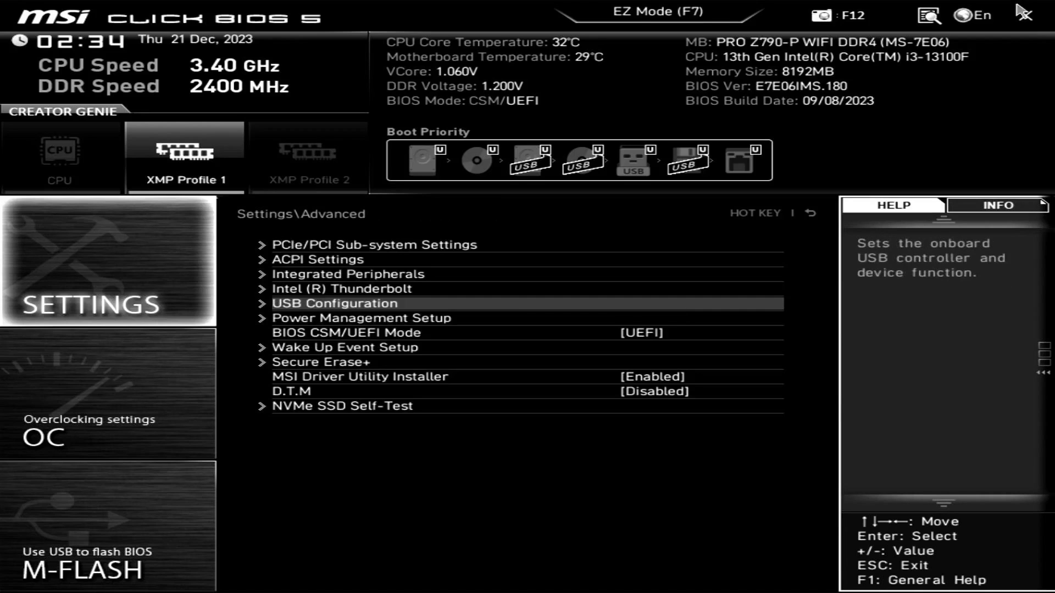
key(Down)
key(Down)
key(Down)
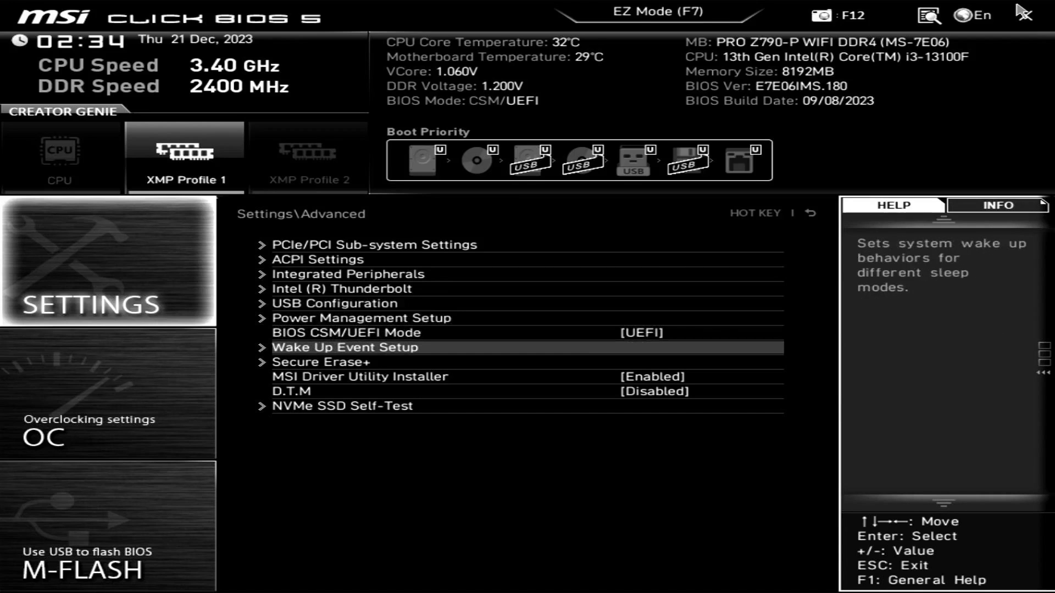
key(Up)
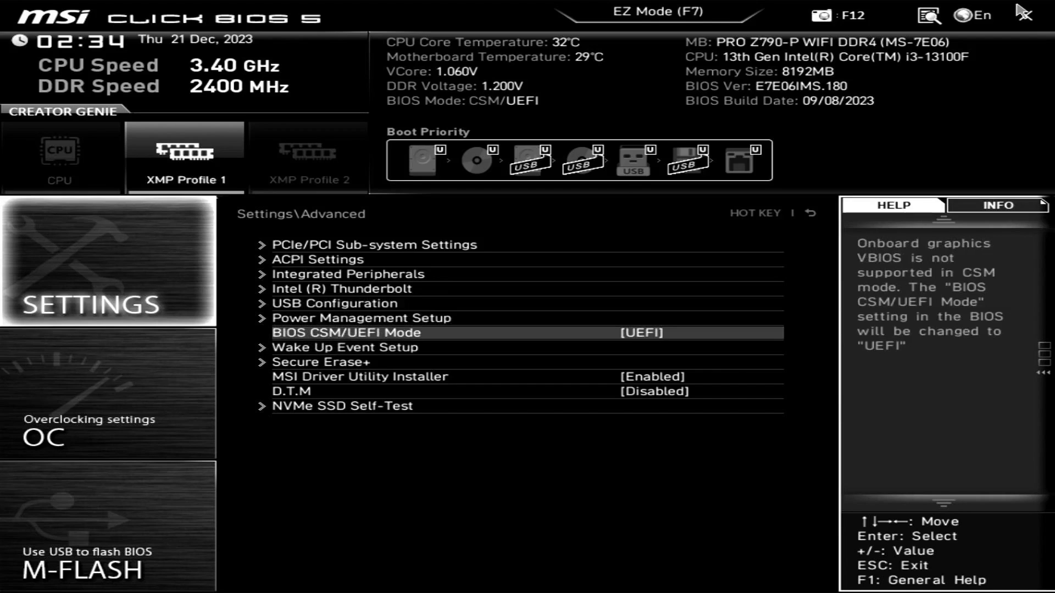
key(Down)
key(Down)
key(Down)
key(Down)
key(Down)
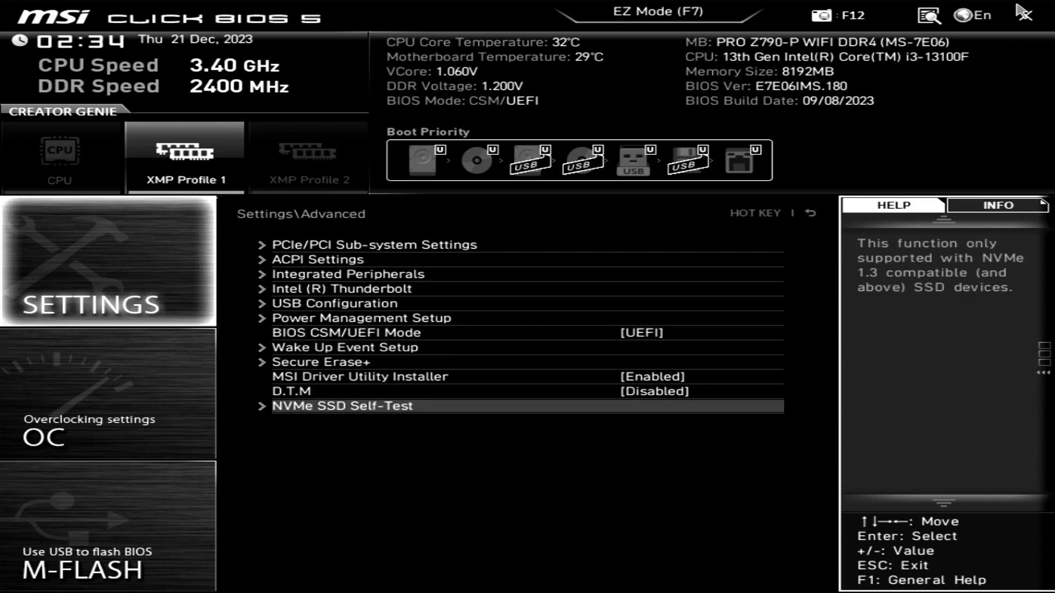
key(Escape)
Under Settings > Boot, change Fast Boot from Enabled to Disabled, then return to Settings
key(Down)
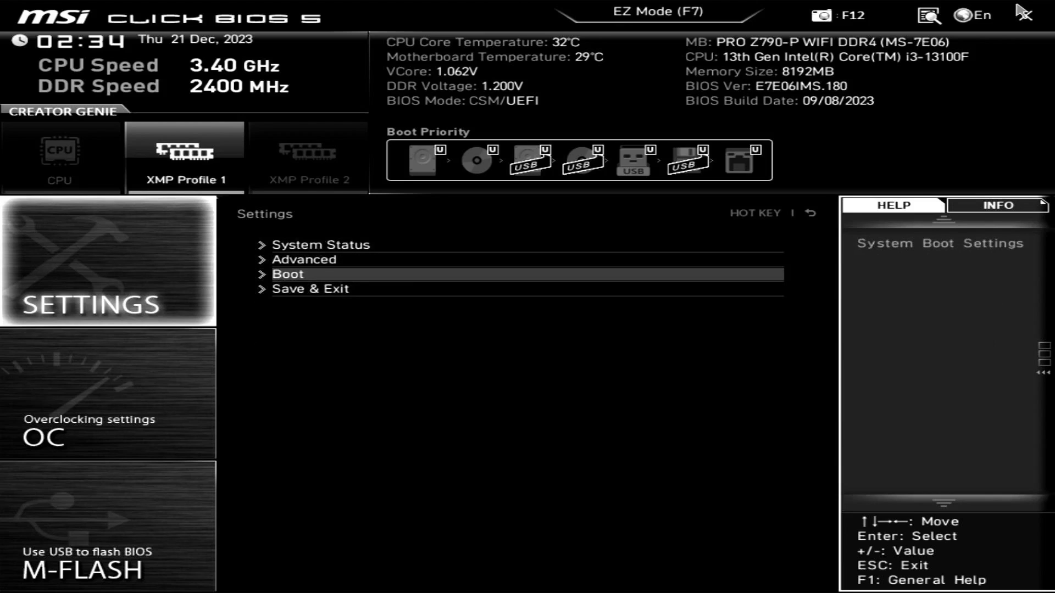
key(Return)
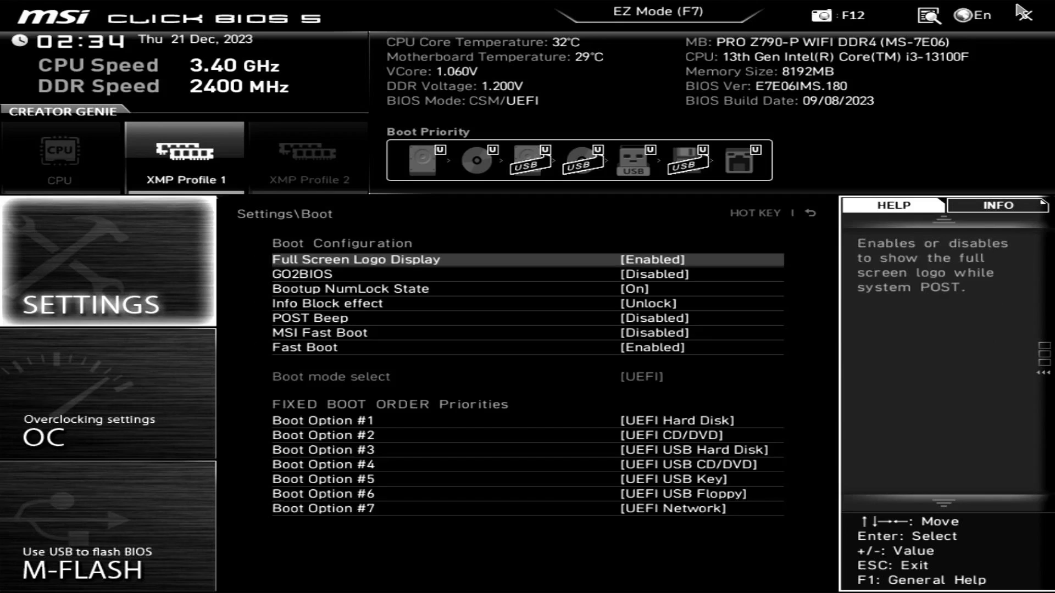
key(Down)
key(Down)
key(Down)
key(Down)
key(Down)
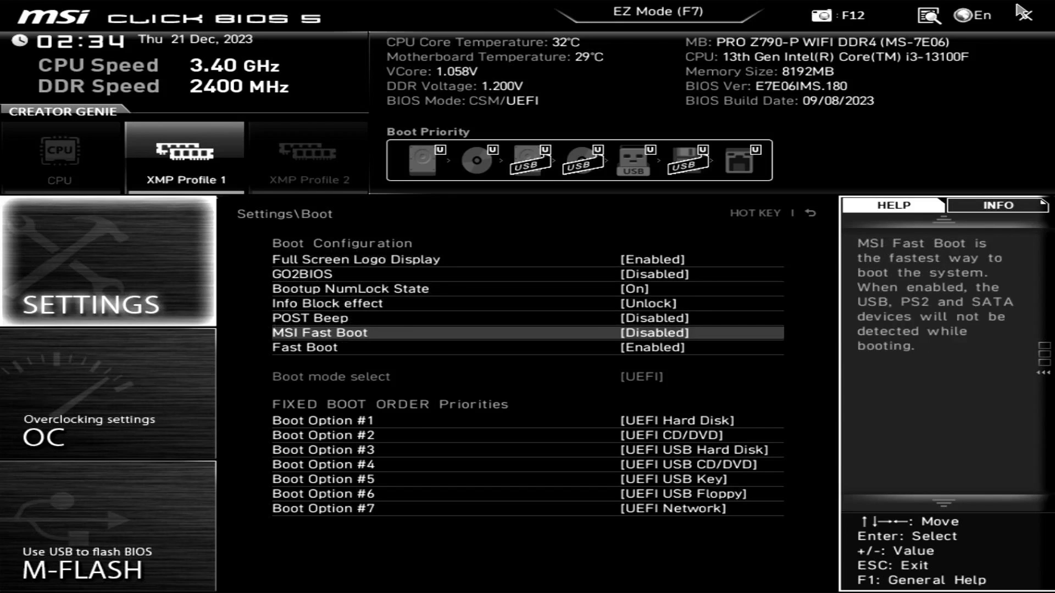
key(Down)
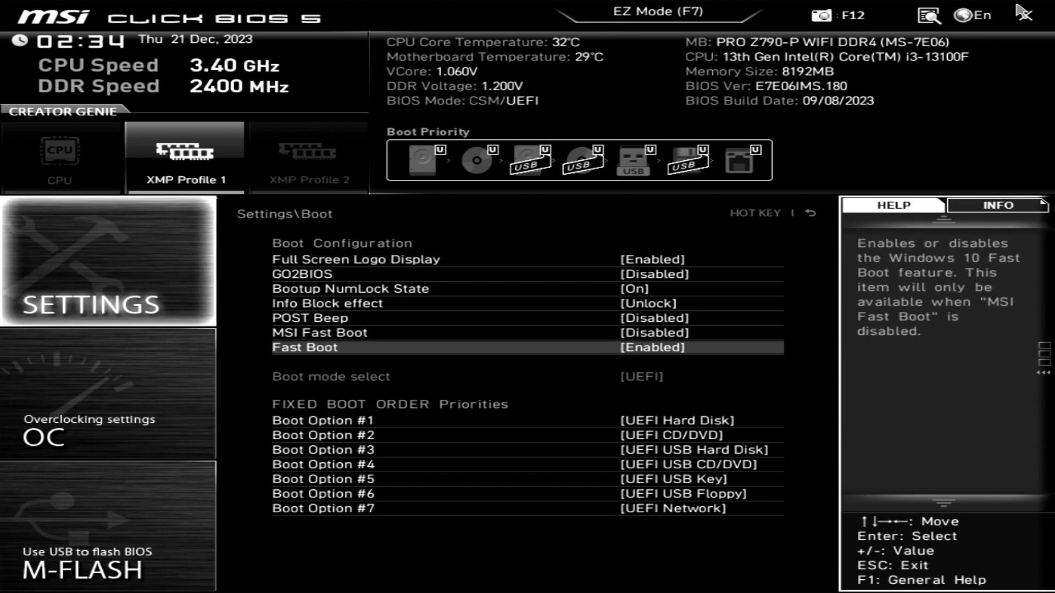
key(Return)
key(Up)
key(Return)
key(Escape)
key(Down)
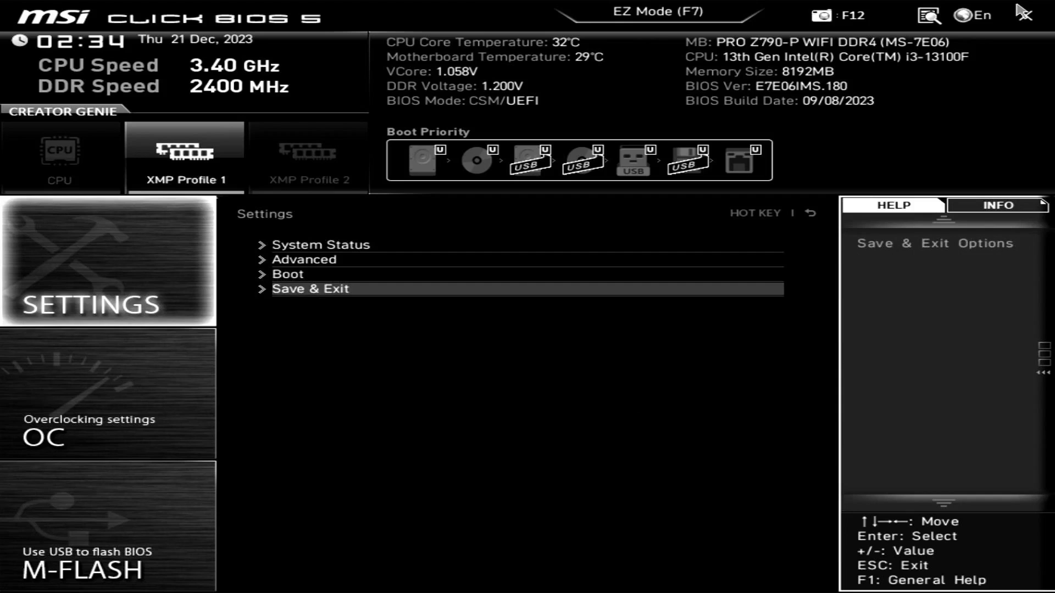